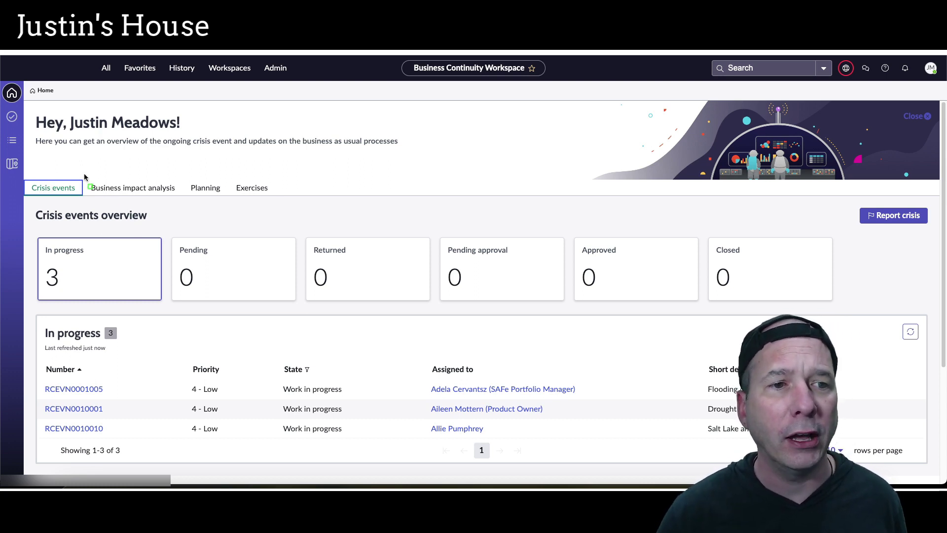
Step: Select text in the crisis events overview on the Business Continuity Workspace home page
left_click_drag(84, 173, 181, 205)
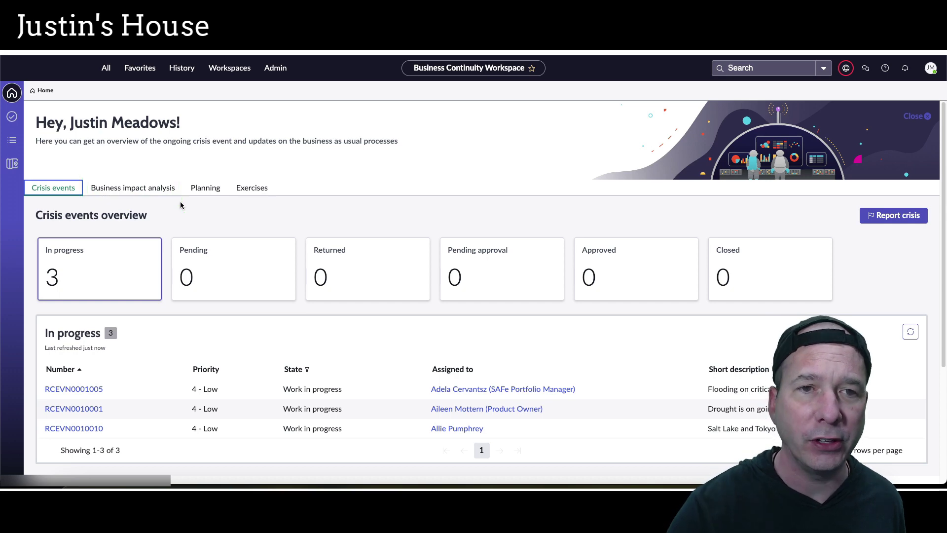
Step: From the business impact analysis list, open BIA for Inbound business payment and view its Details
left_click(131, 188)
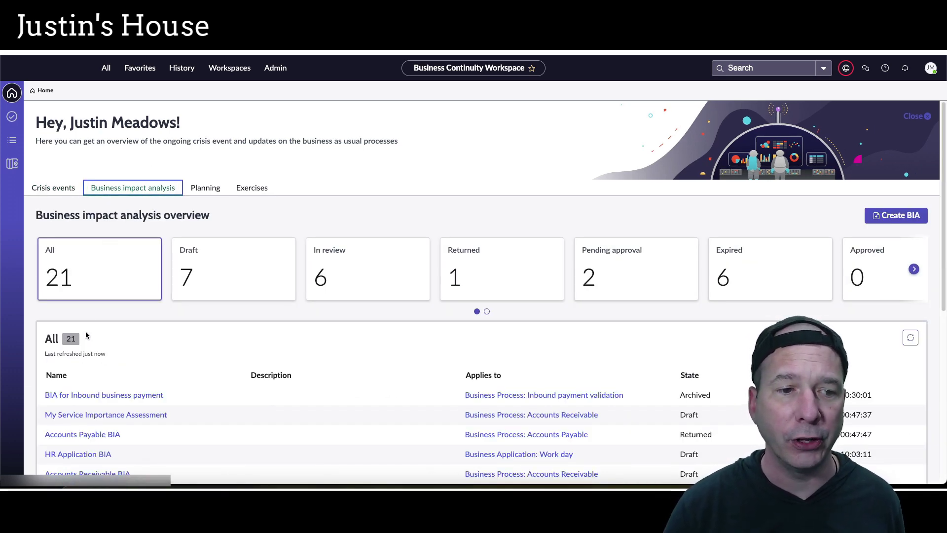
scroll(96, 355, "down", 2)
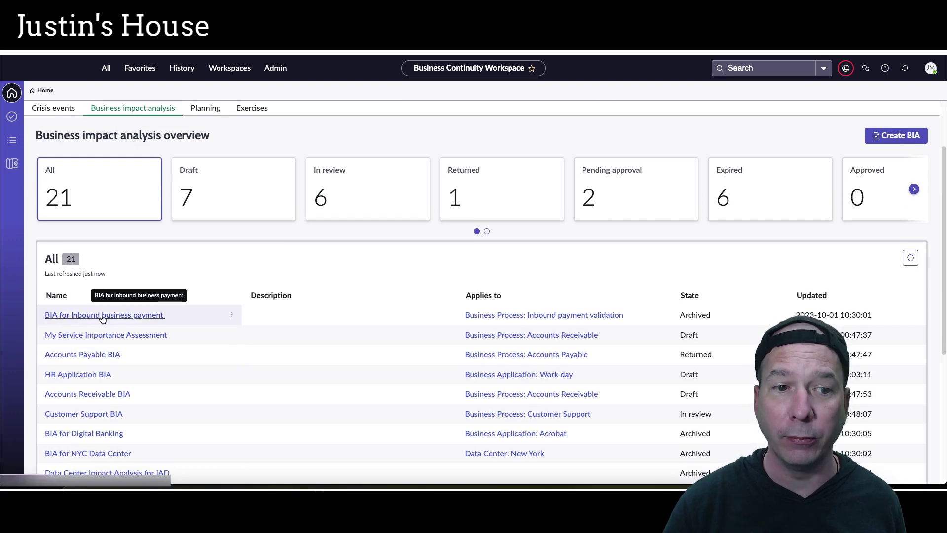
left_click(101, 319)
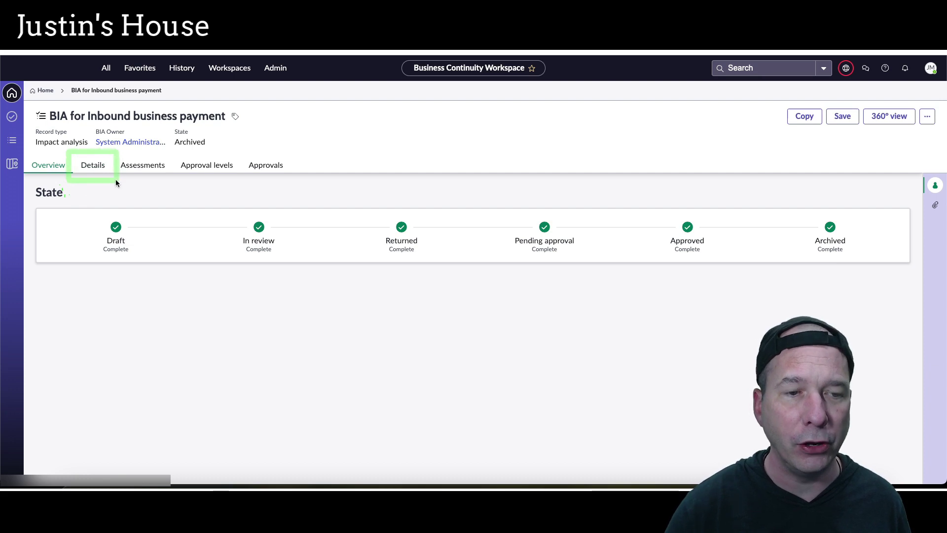
left_click(97, 165)
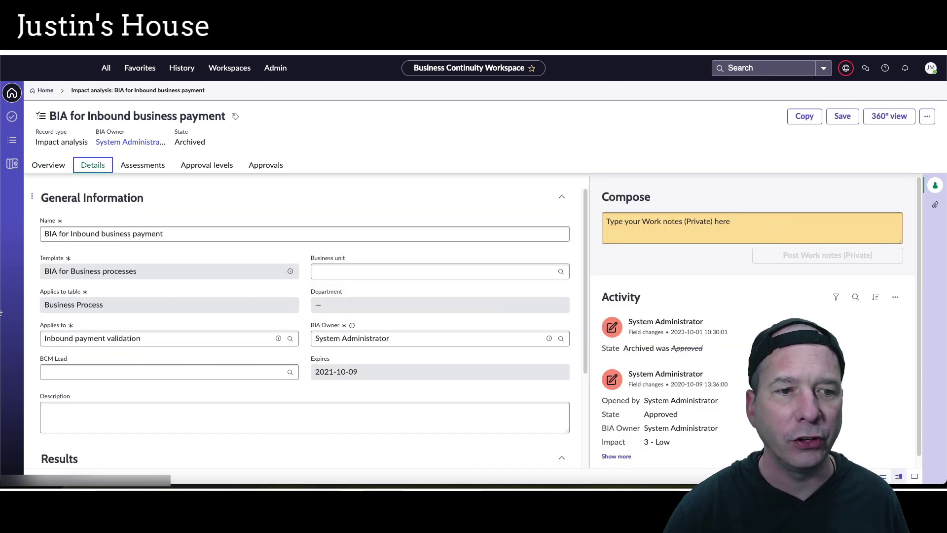
mouse_move(25, 310)
left_mouse_down()
mouse_move(264, 363)
mouse_move(304, 362)
left_mouse_up()
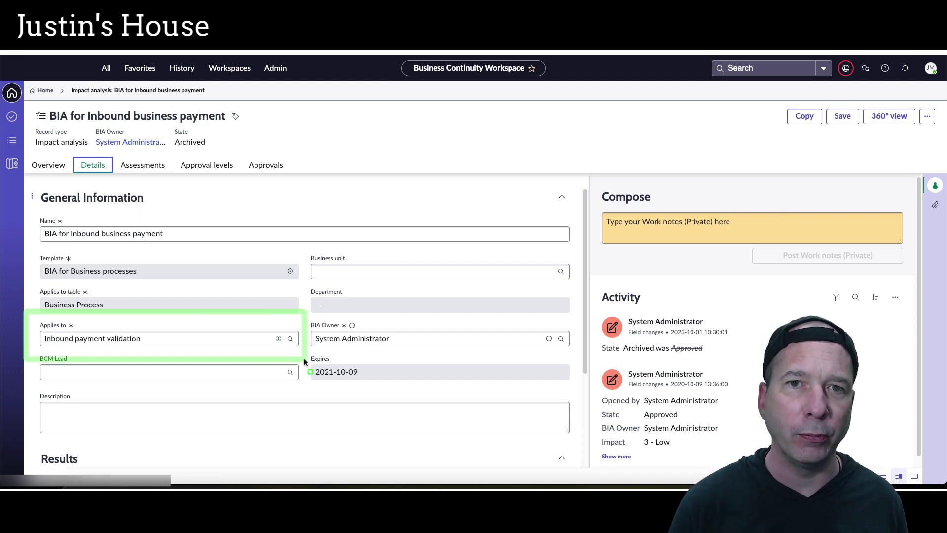
left_click(278, 339)
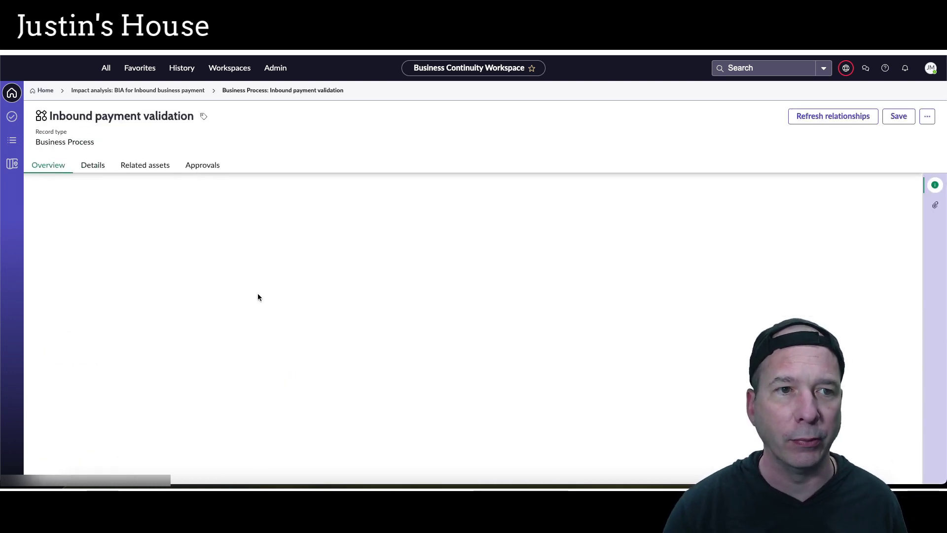
left_click(97, 169)
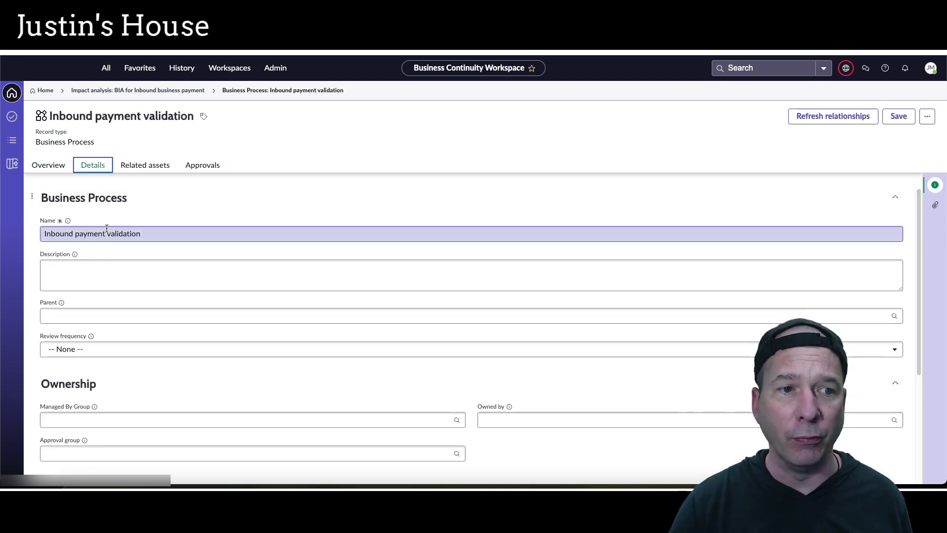
scroll(116, 296, "down", 3)
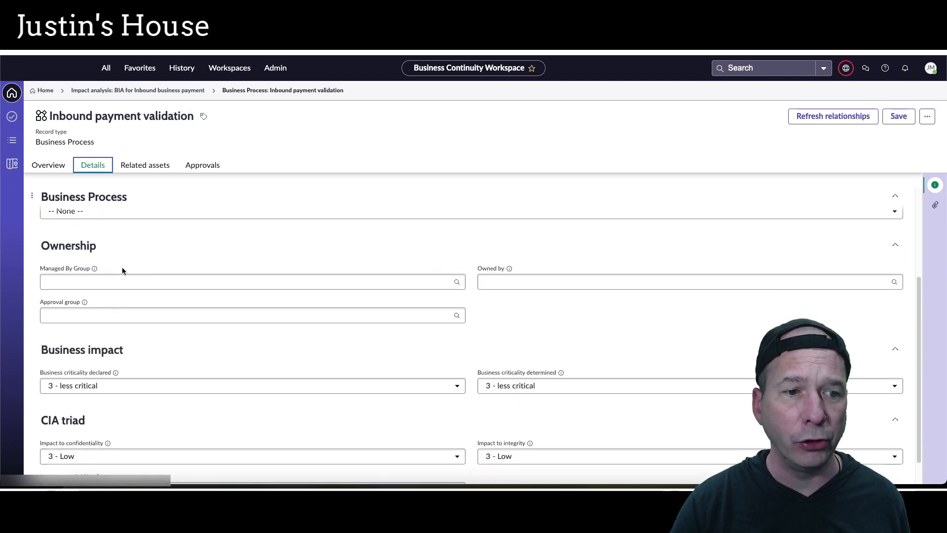
scroll(122, 268, "down", 1)
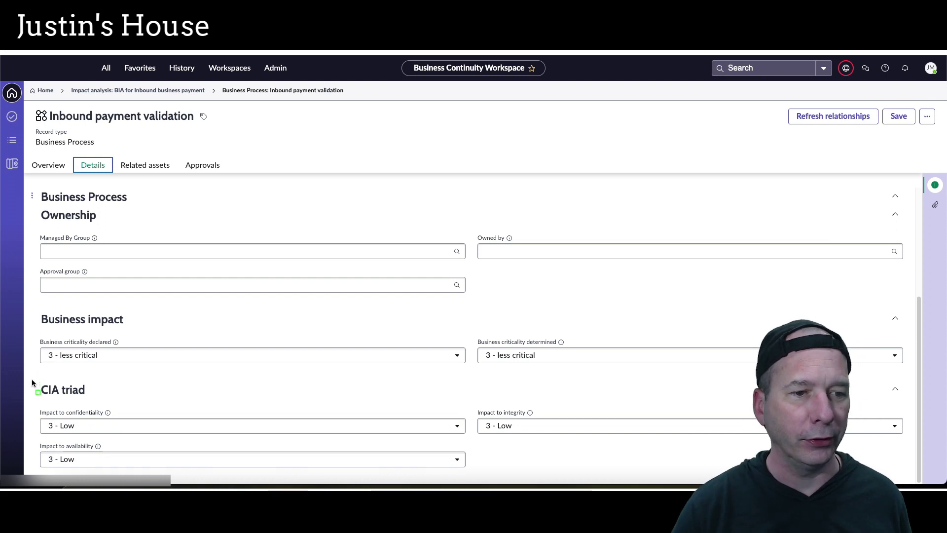
left_click_drag(31, 379, 133, 456)
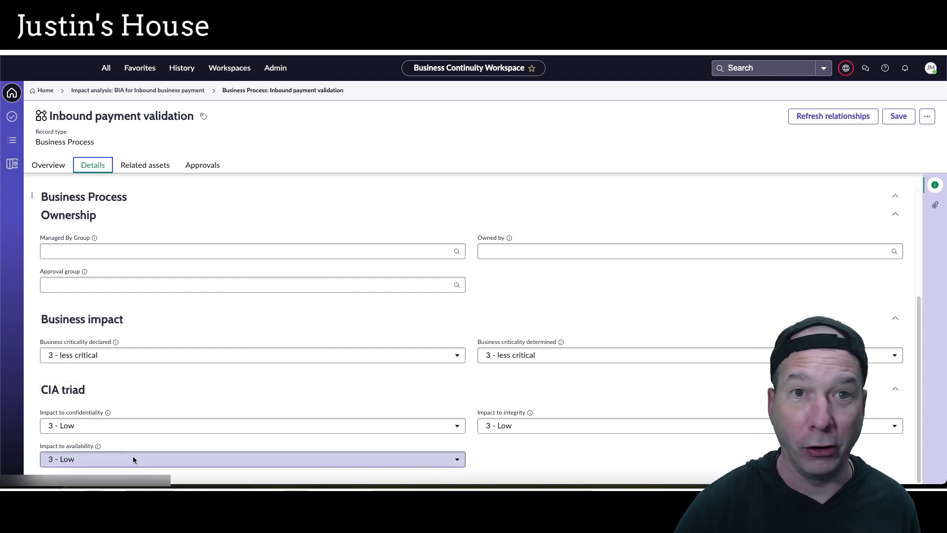
scroll(76, 437, "up", 4)
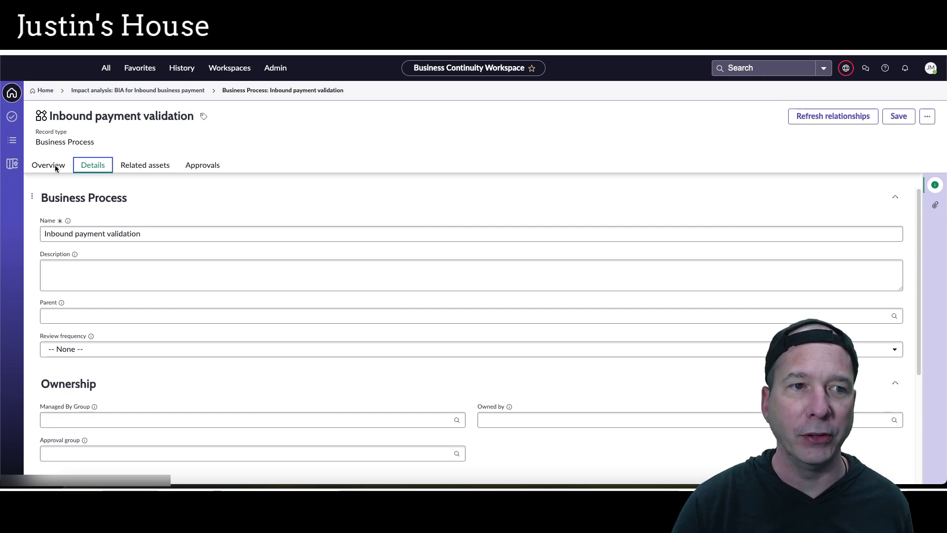
Step: Browse the Applies to business process lookup, opening and closing the Class filter without changes
left_click(145, 90)
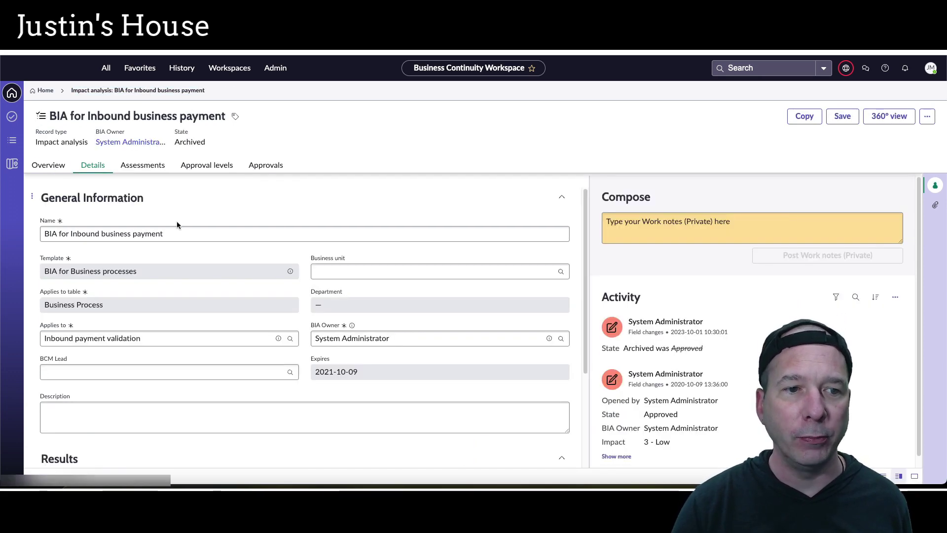
left_click(290, 338)
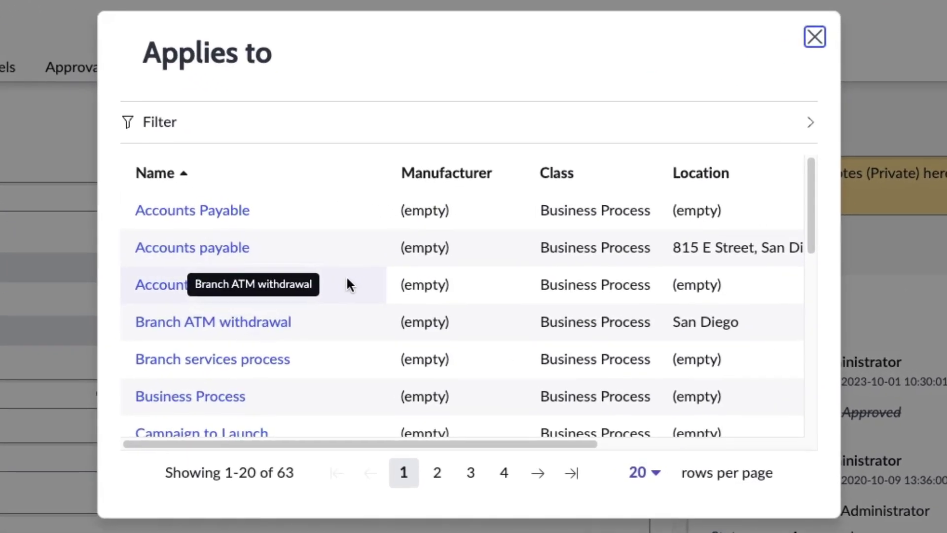
scroll(409, 281, "down", 3)
scroll(347, 279, "down", 3)
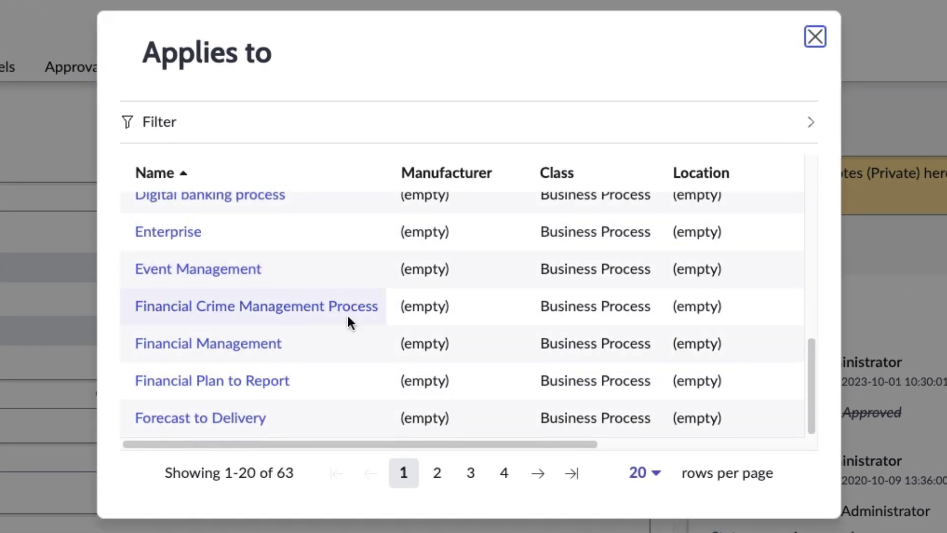
scroll(345, 336, "up", 6)
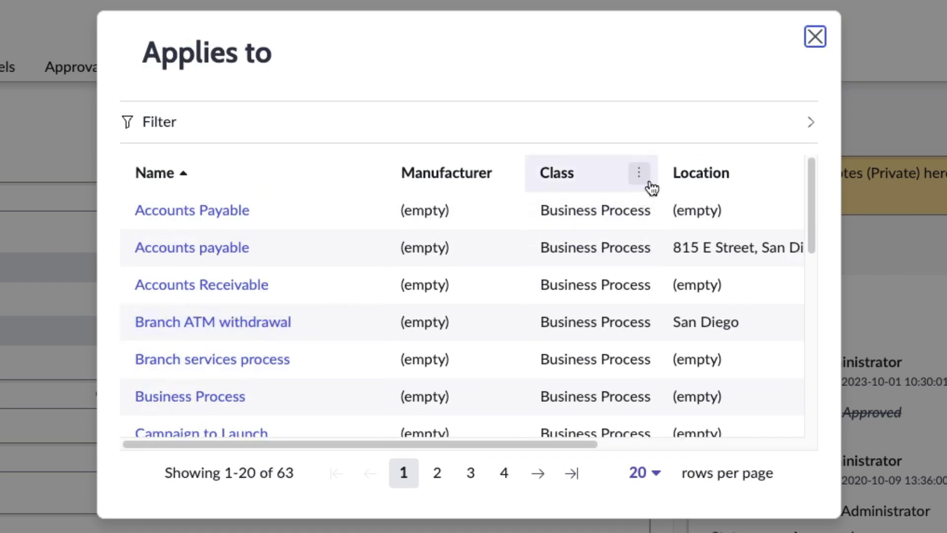
left_click(639, 173)
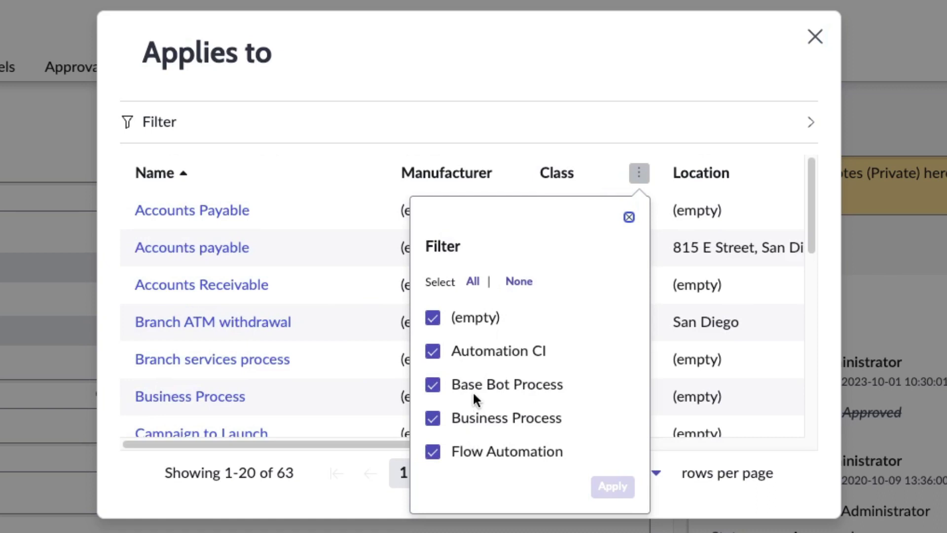
left_click(629, 217)
scroll(592, 237, "down", 5)
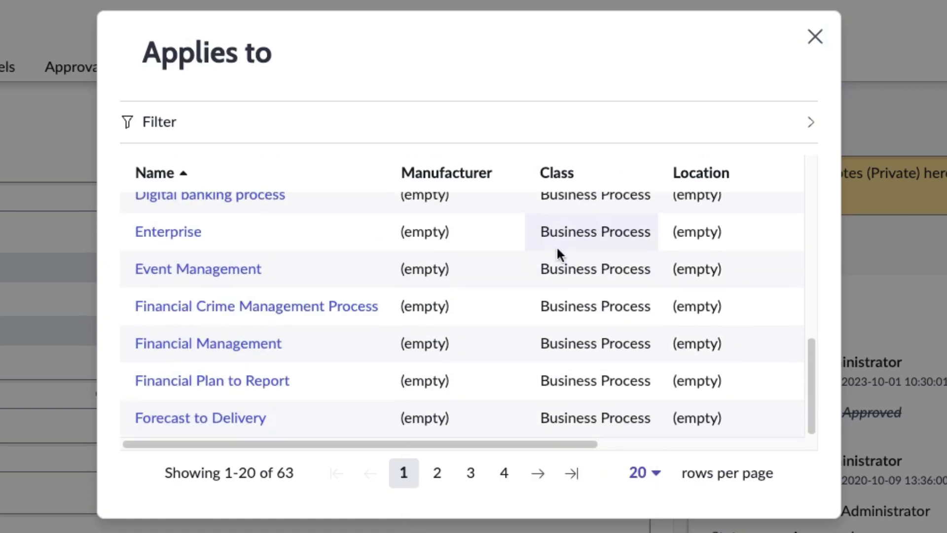
scroll(536, 395, "up", 5)
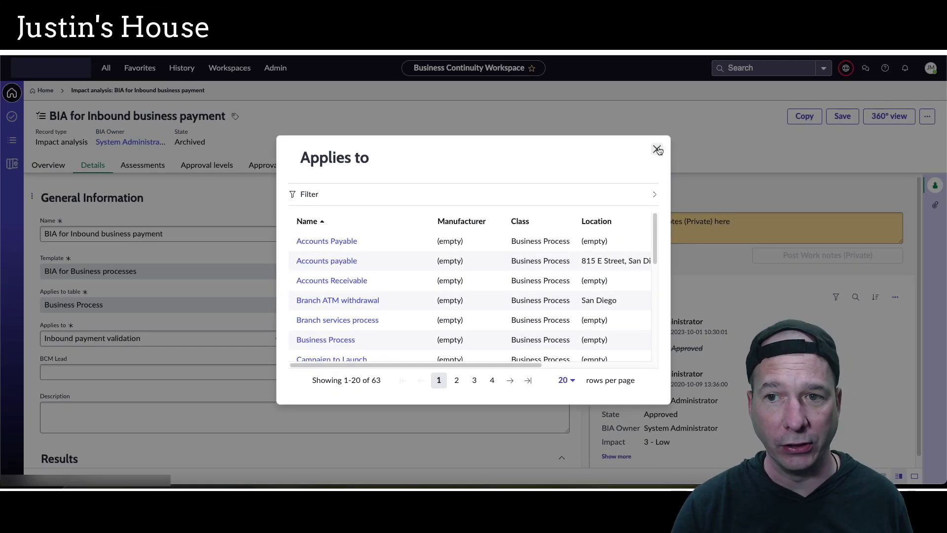
left_click(669, 140)
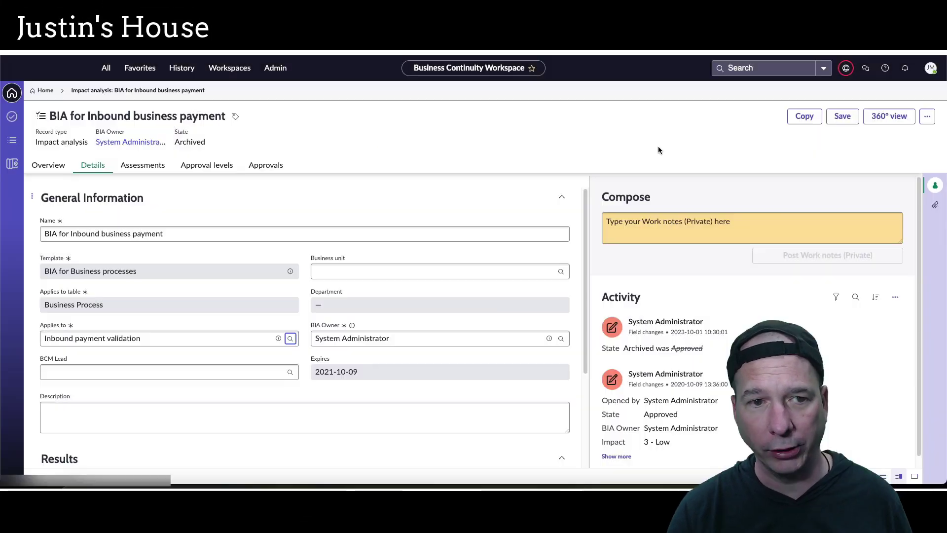
Step: Open the Application Failover Plan from the business continuity plan overview and view its Scope
left_click(46, 91)
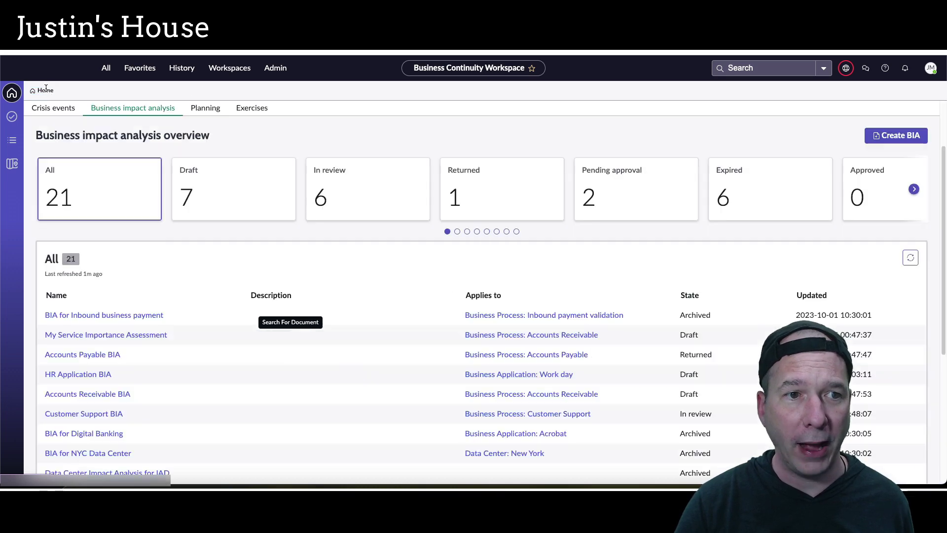
left_click(204, 192)
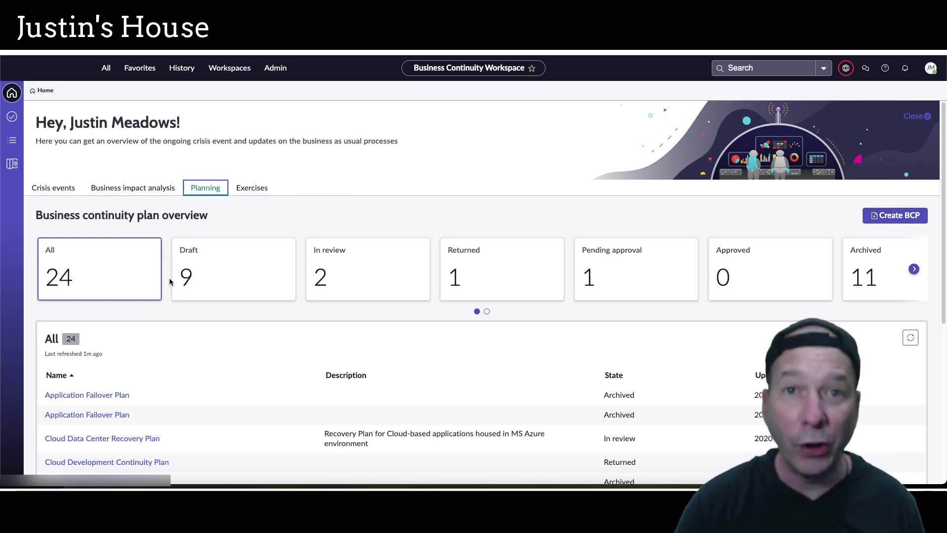
scroll(161, 300, "down", 1)
scroll(161, 300, "down", 3)
left_click(114, 269)
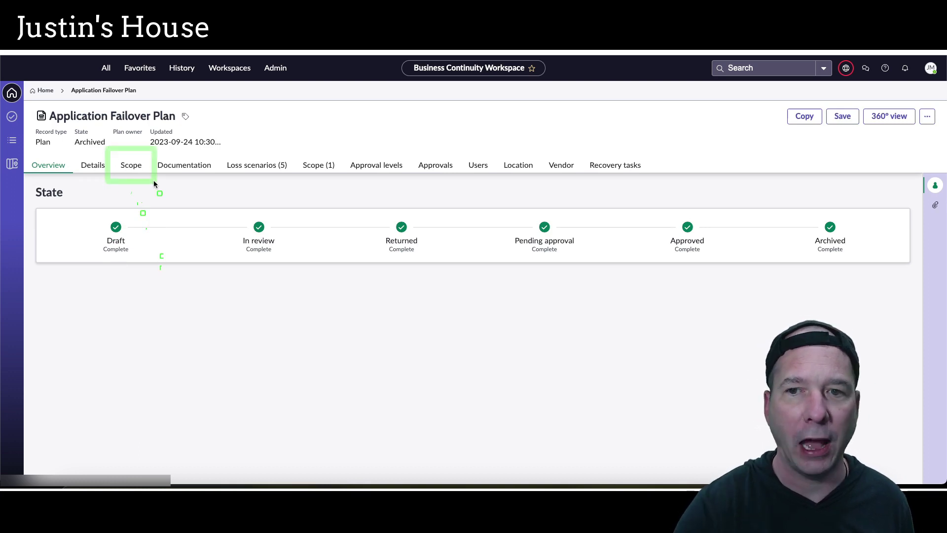
left_click(136, 168)
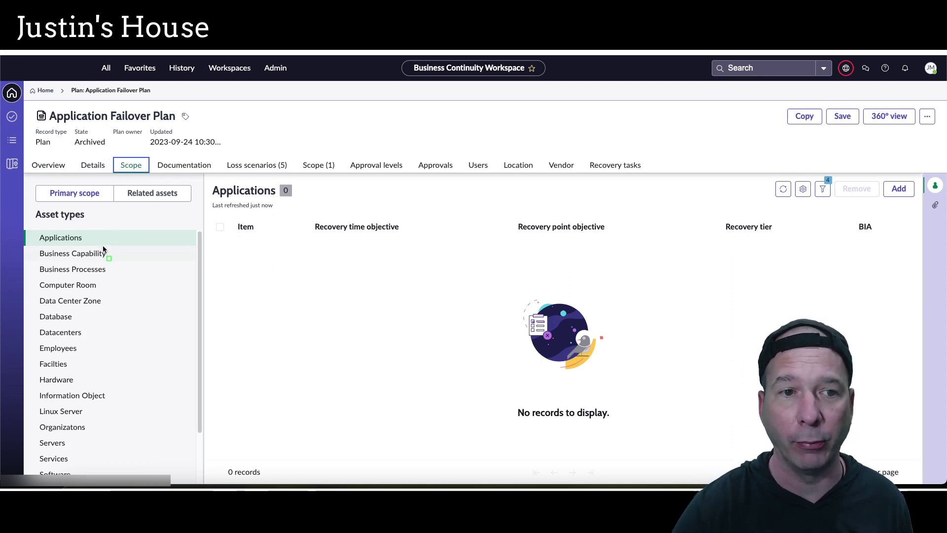
left_click_drag(20, 204, 202, 484)
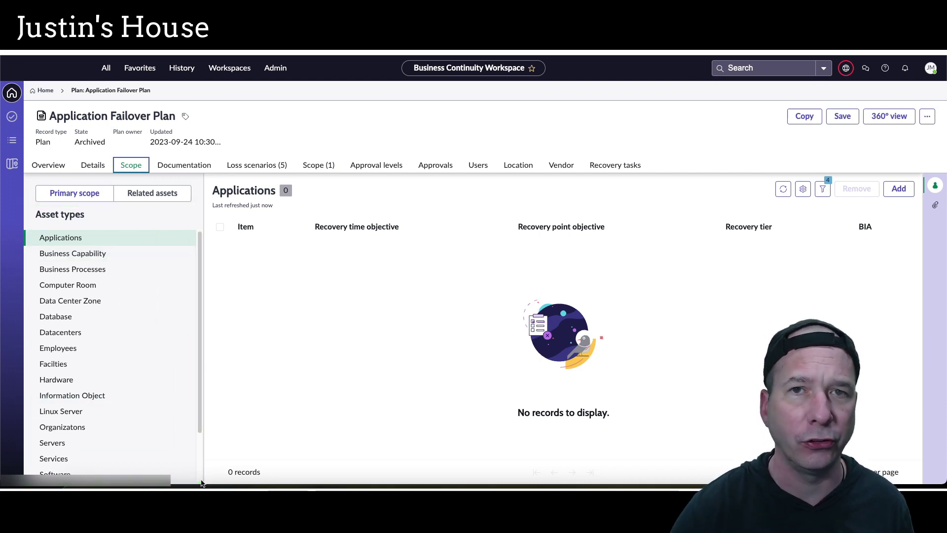
Step: View the in-scope Business Processes, then Windows Server, which has no records
left_click(83, 266)
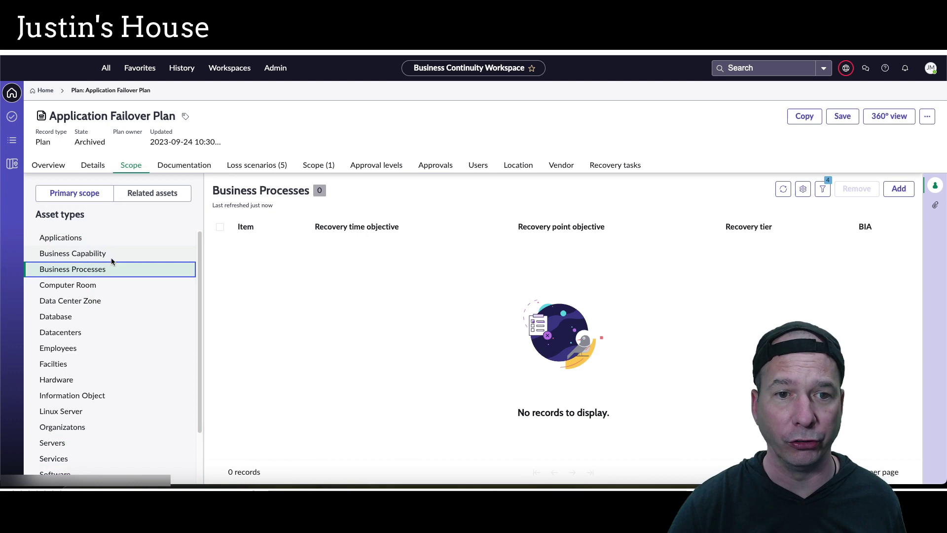
scroll(118, 400, "down", 3)
left_click(59, 474)
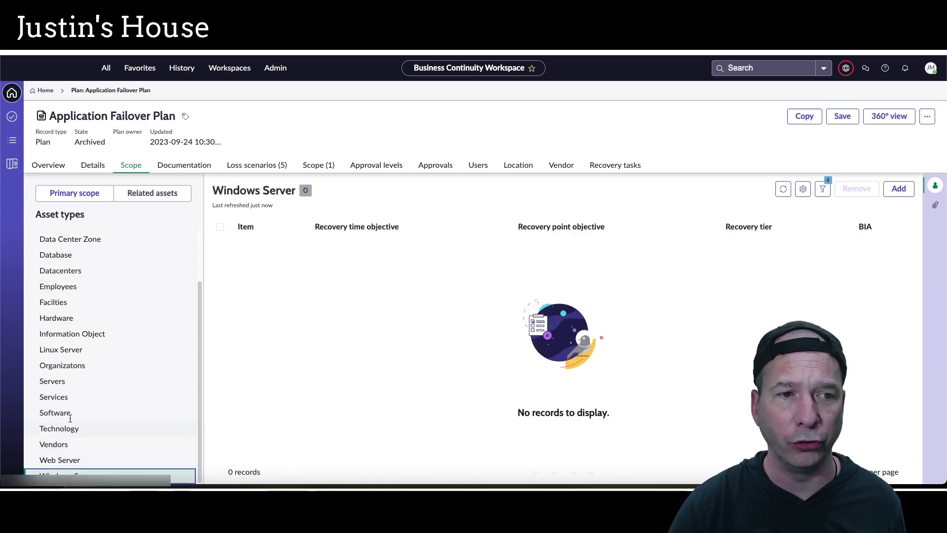
scroll(58, 337, "up", 3)
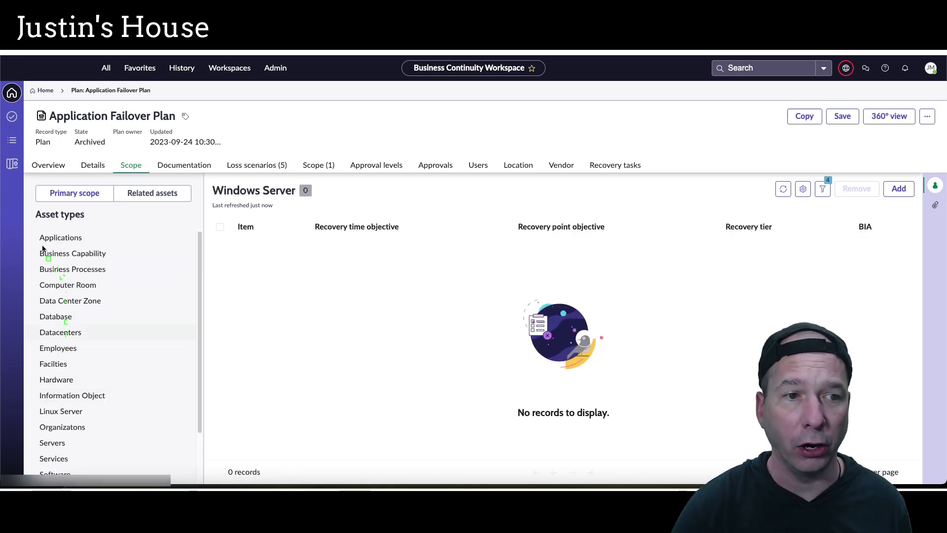
left_click_drag(28, 220, 147, 486)
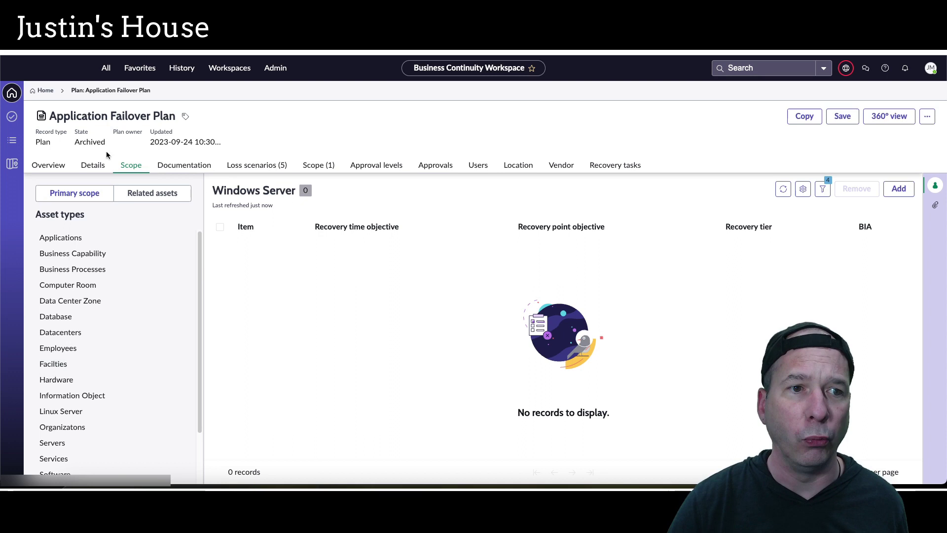
Step: Check the plan's Details, then browse addable Windows servers and cancel without adding any
left_click(89, 166)
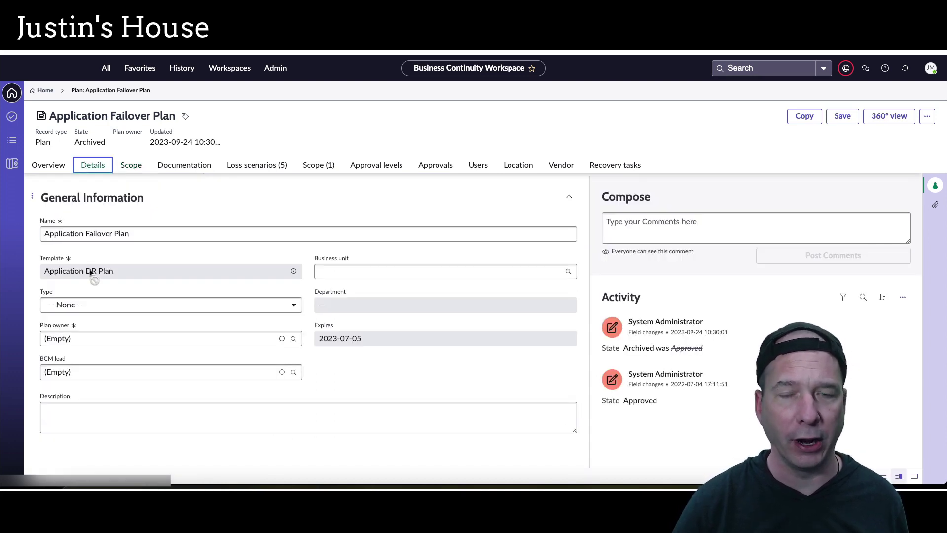
left_click(131, 165)
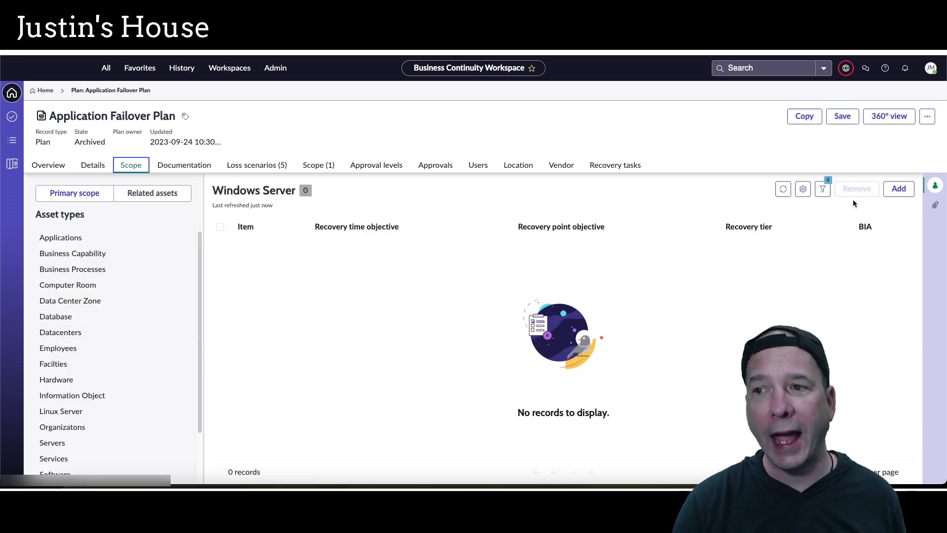
left_click(899, 188)
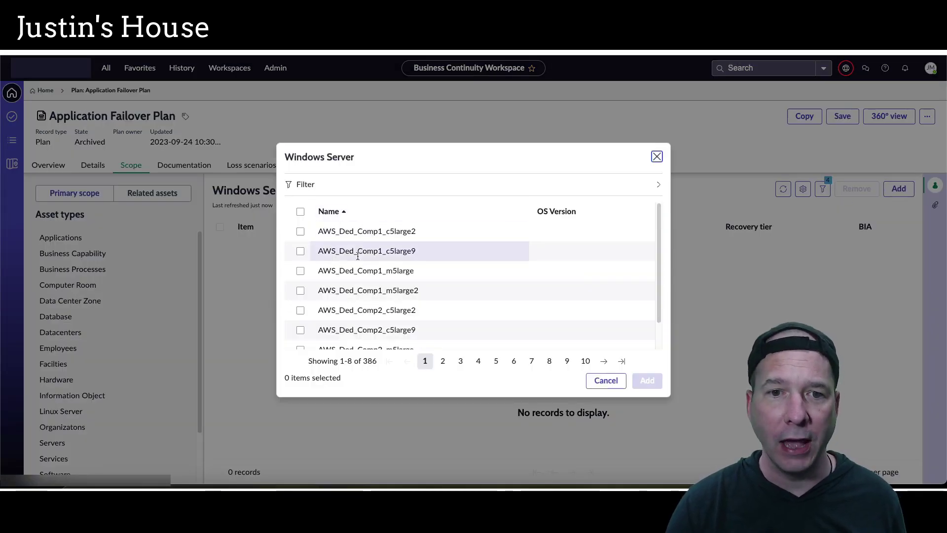
scroll(449, 242, "down", 1)
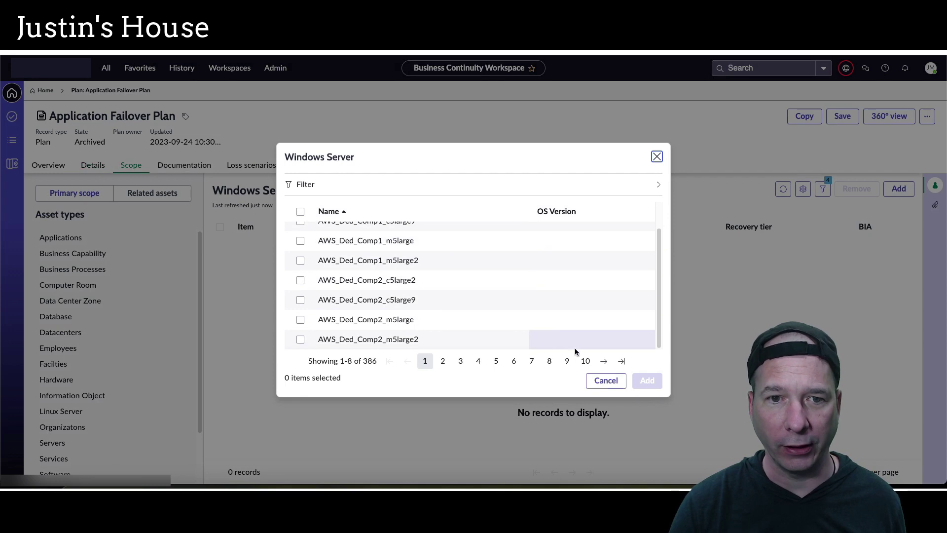
left_click(599, 381)
Step: Select Business Processes scope, browse page 4 of processes, tick Inbound payment, then cancel
left_click(76, 238)
left_click(74, 269)
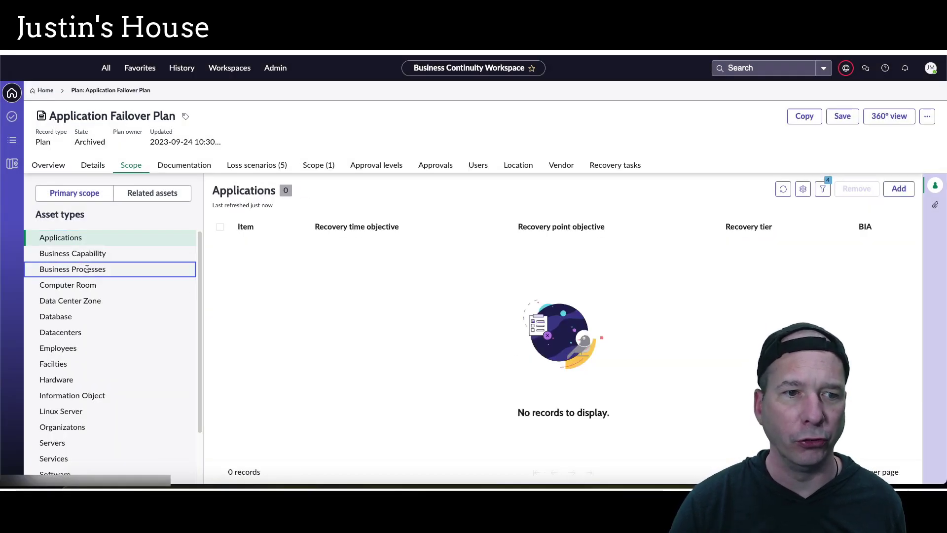
left_click(899, 189)
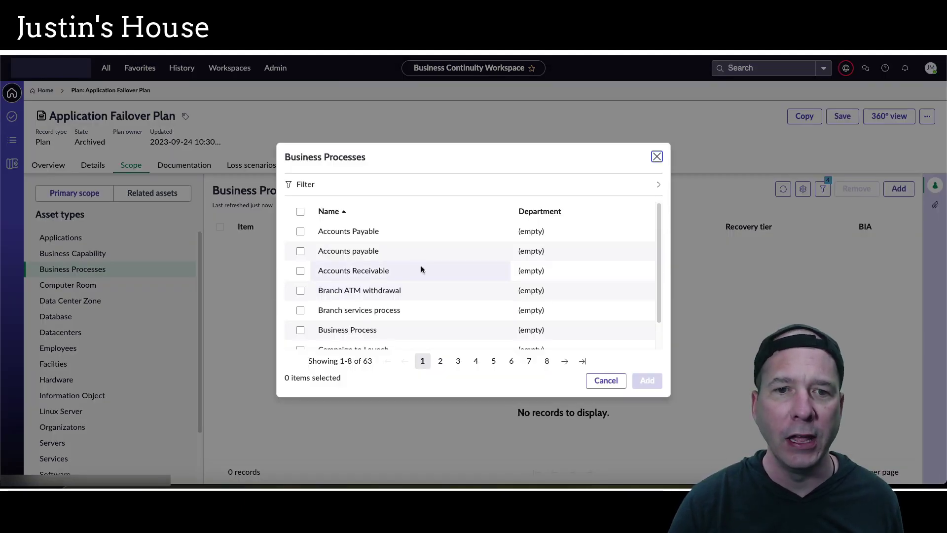
scroll(421, 268, "down", 2)
scroll(390, 283, "up", 1)
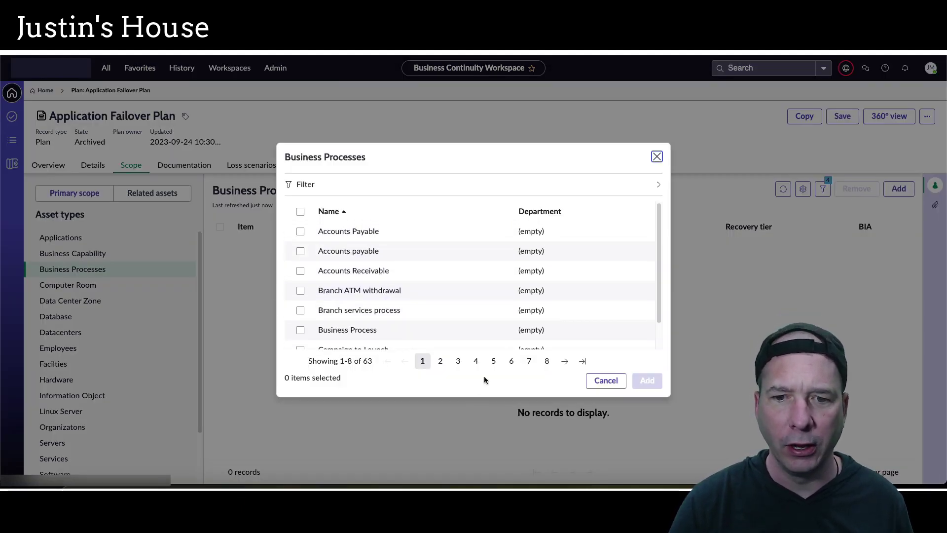
left_click(477, 361)
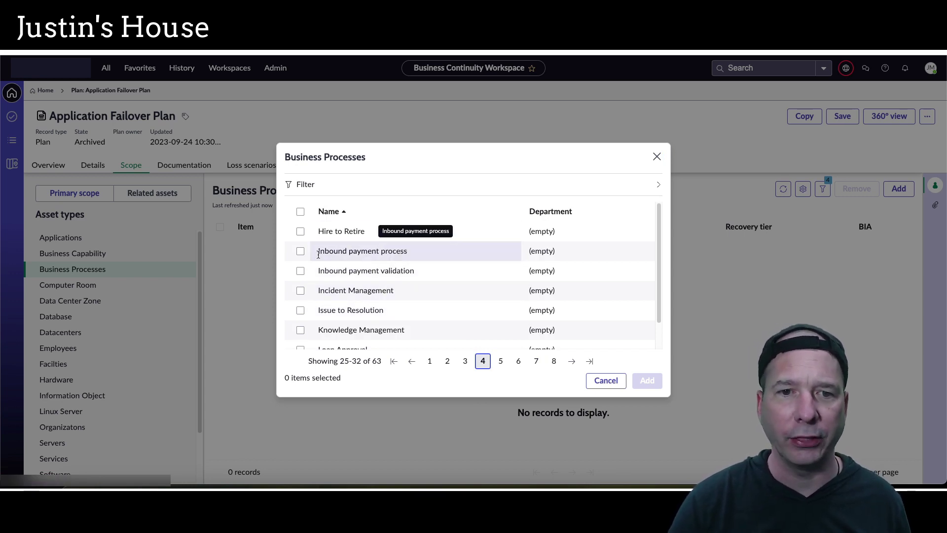
left_click(300, 251)
left_click(592, 377)
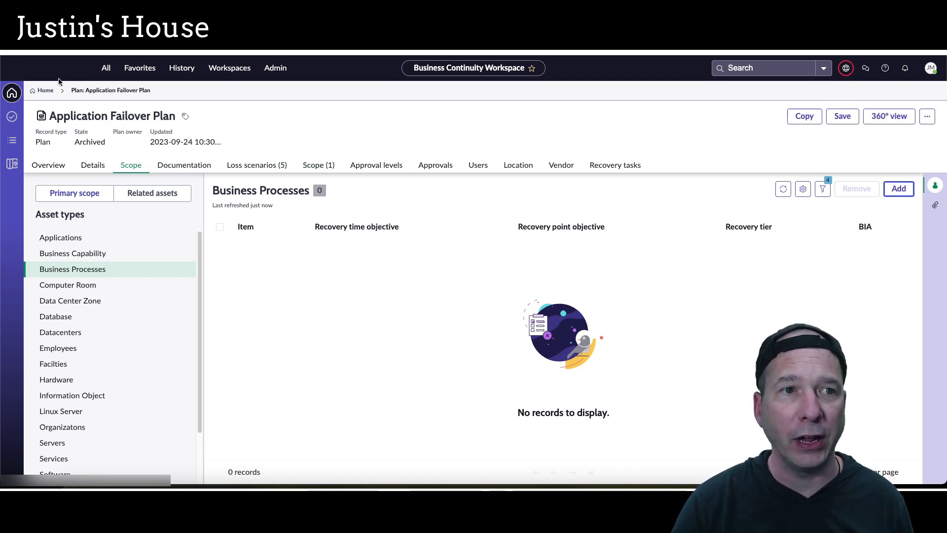
Step: Filter the All menu on 'business cont' and scroll to General Administration > Element Definitions
left_click(105, 68)
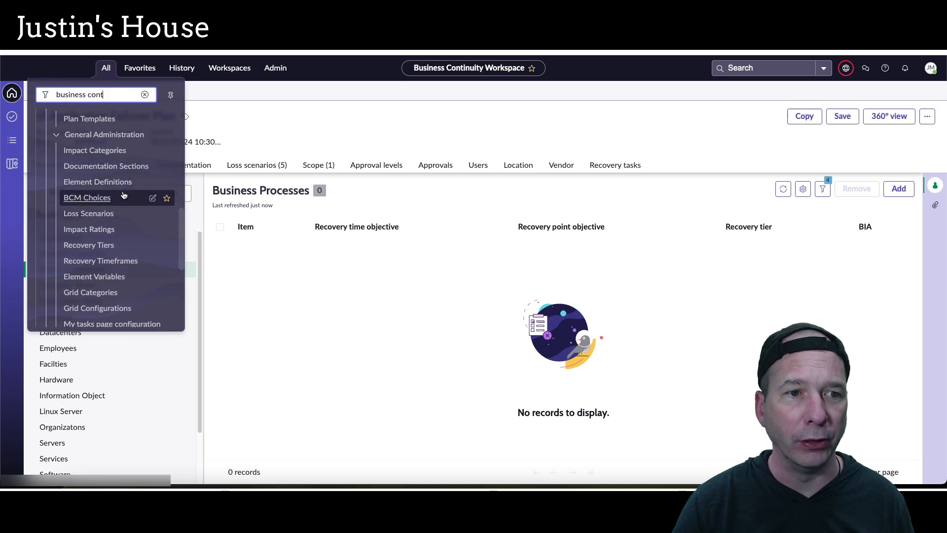
scroll(121, 196, "up", 5)
scroll(114, 161, "down", 1)
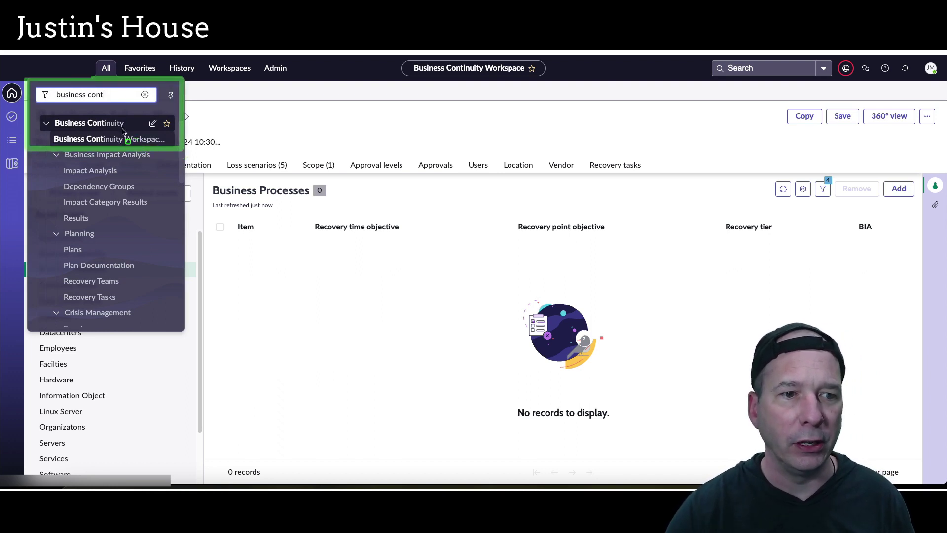
scroll(118, 218, "down", 5)
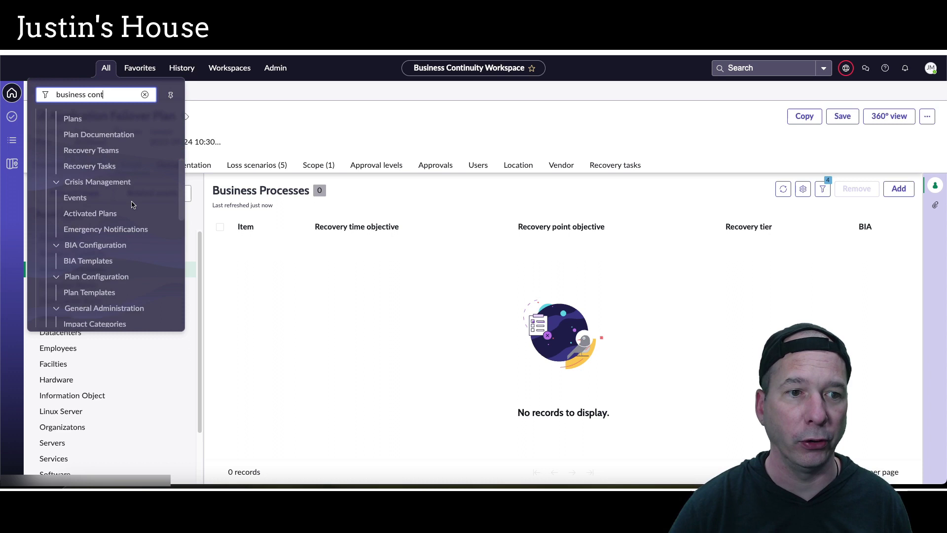
scroll(118, 221, "down", 1)
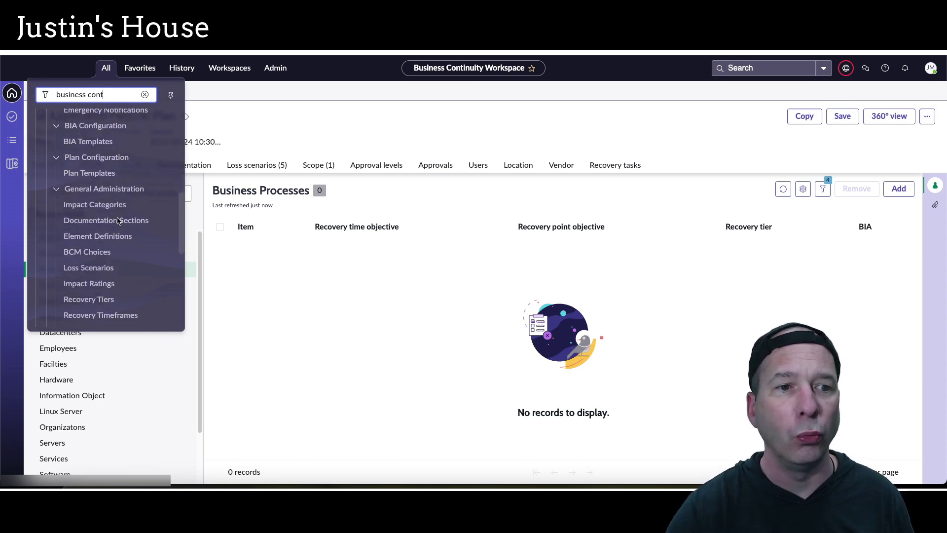
mouse_move(48, 180)
left_mouse_down()
mouse_move(158, 214)
mouse_move(173, 255)
left_mouse_up()
left_click_drag(49, 226, 156, 247)
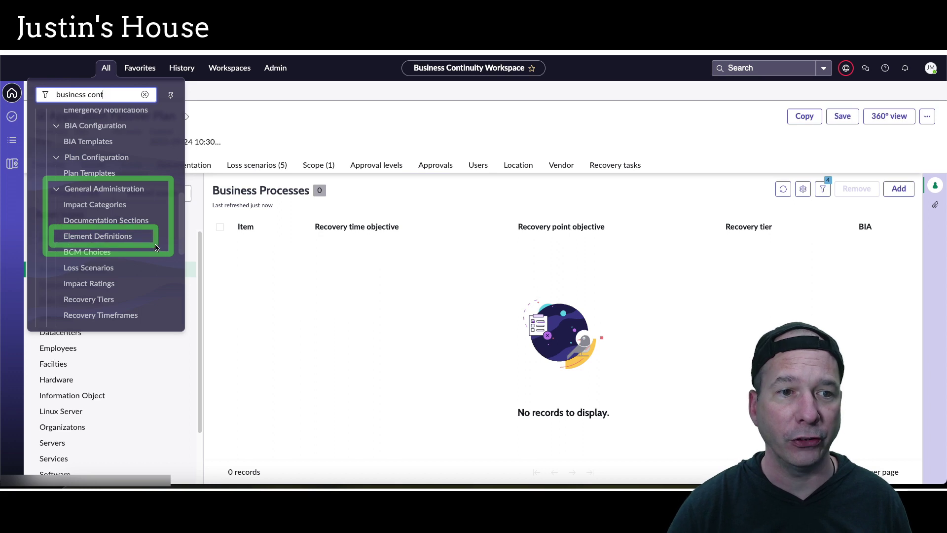
Step: Open Element Definitions and select the Business Processes record (cmdb_ci_business_process, Name and Department)
left_click(117, 237)
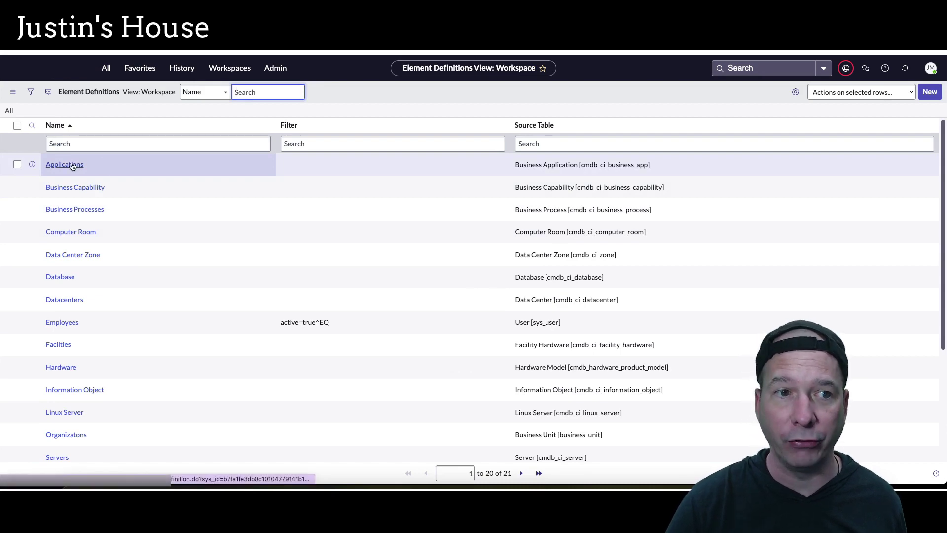
scroll(79, 222, "down", 3)
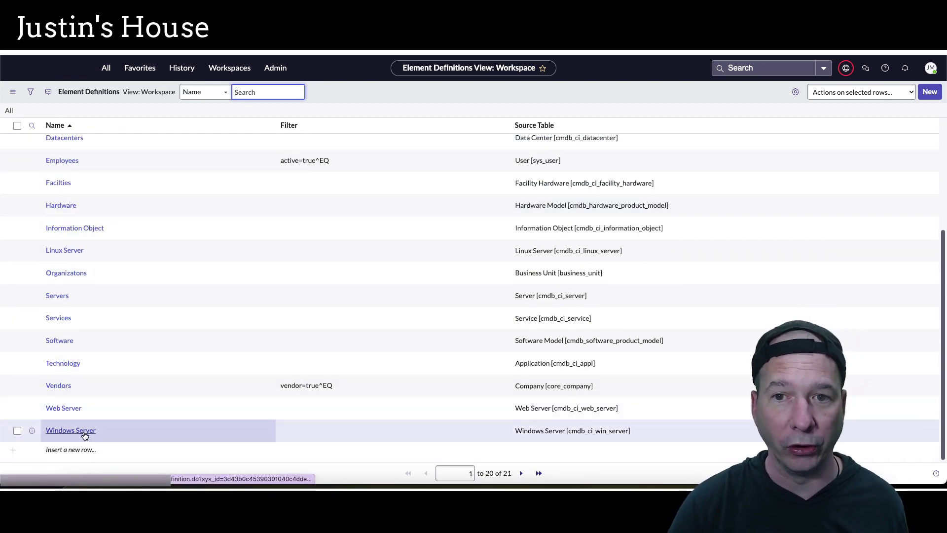
scroll(85, 436, "up", 4)
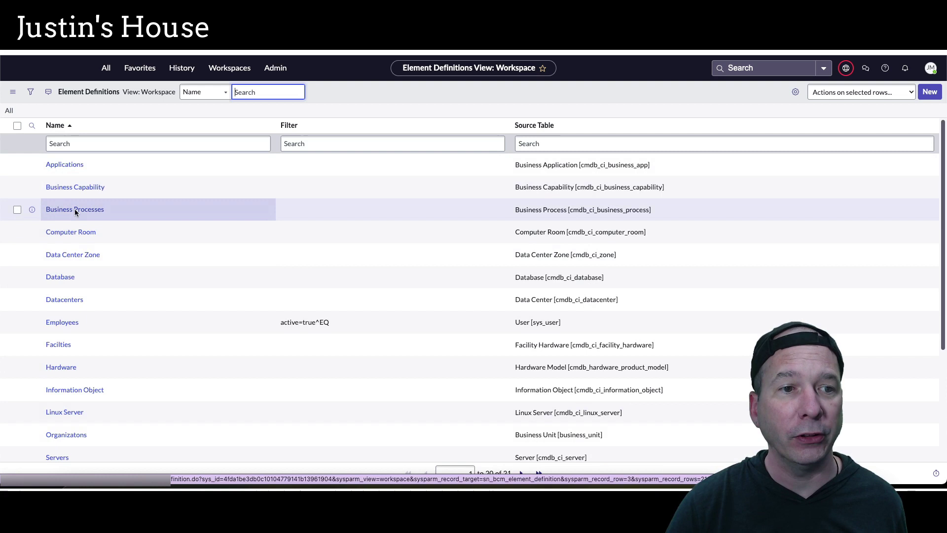
left_click(77, 210)
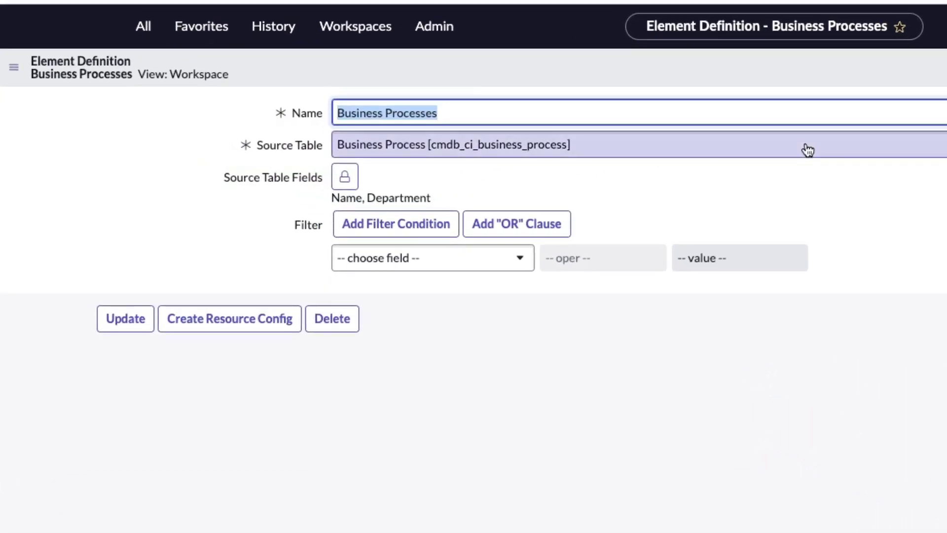
left_click(807, 149)
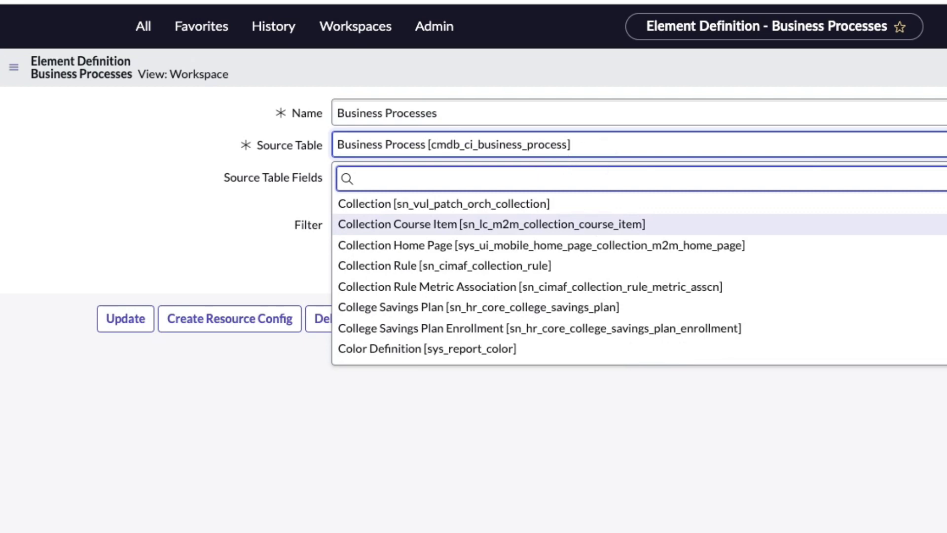
type("company")
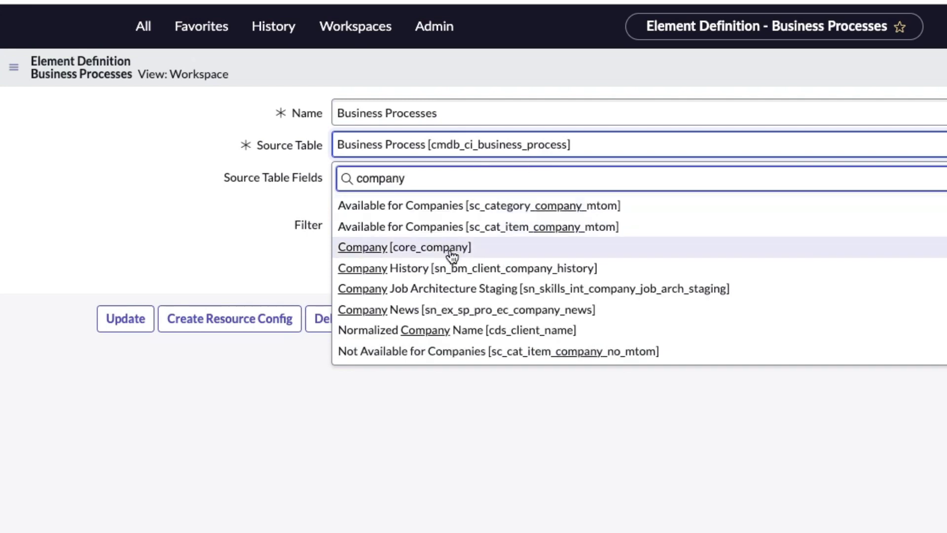
double_click(439, 178)
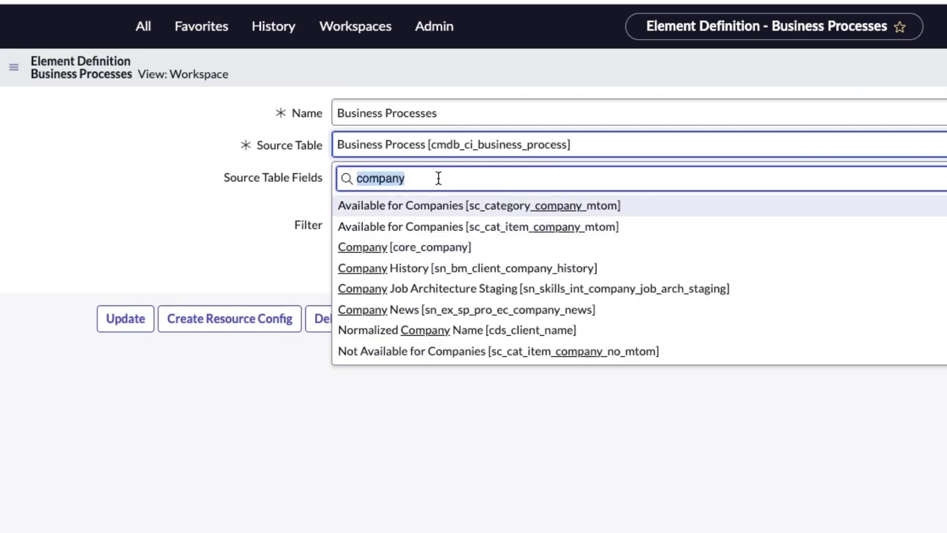
type("location")
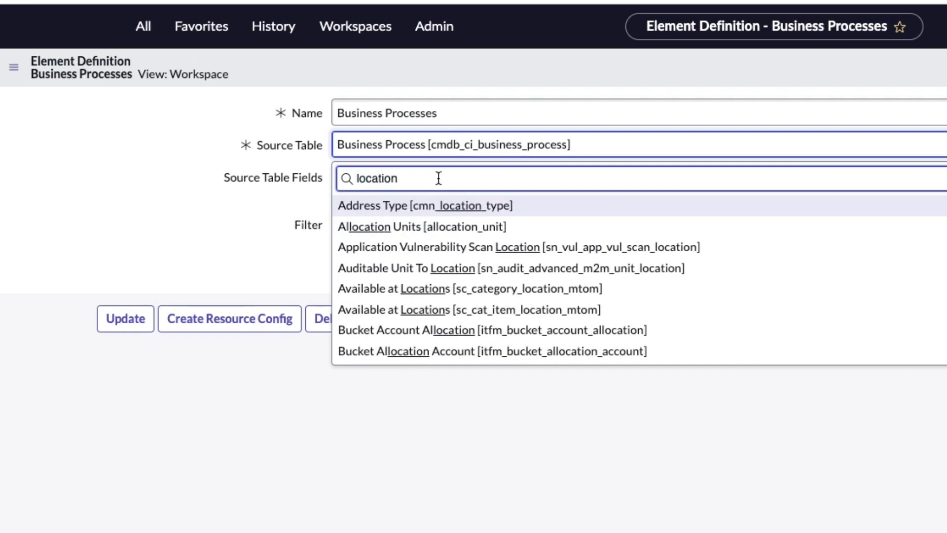
scroll(462, 284, "down", 5)
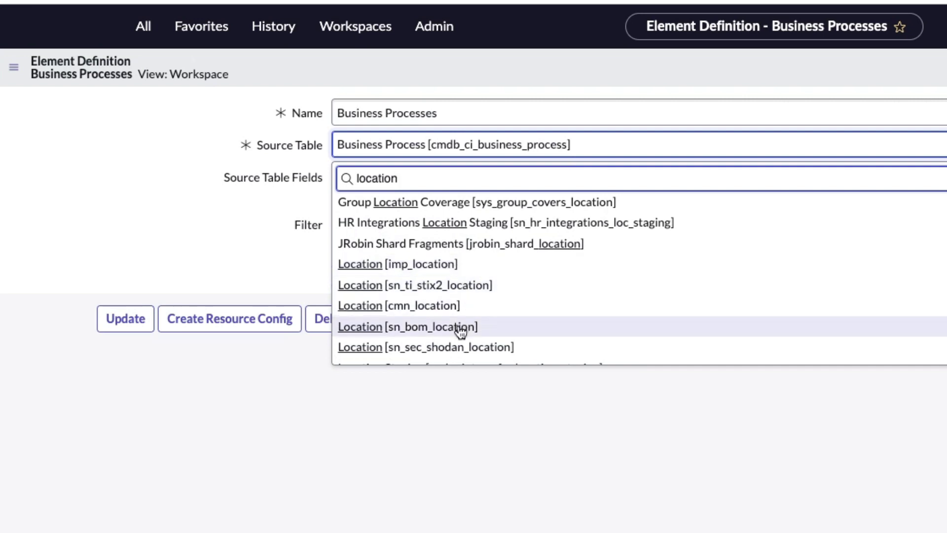
scroll(461, 296, "down", 2)
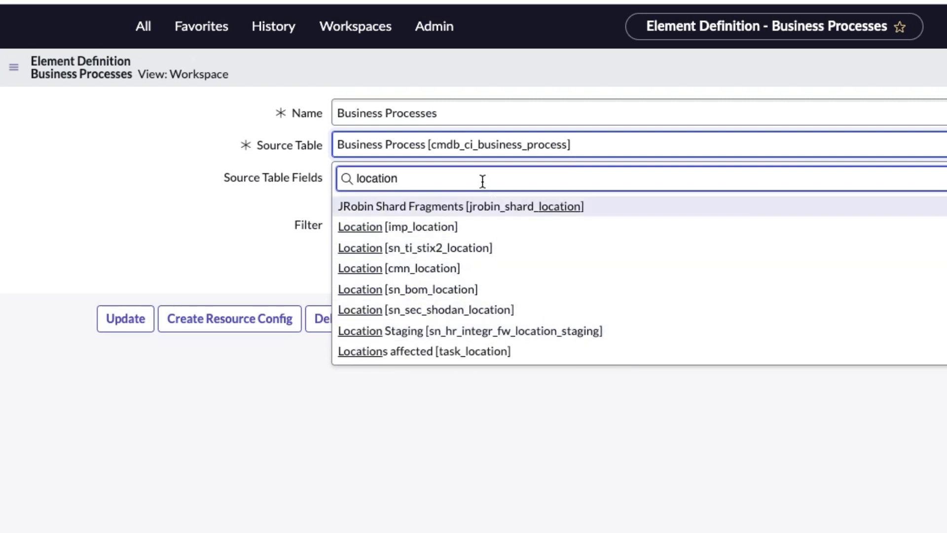
left_click_drag(482, 180, 308, 169)
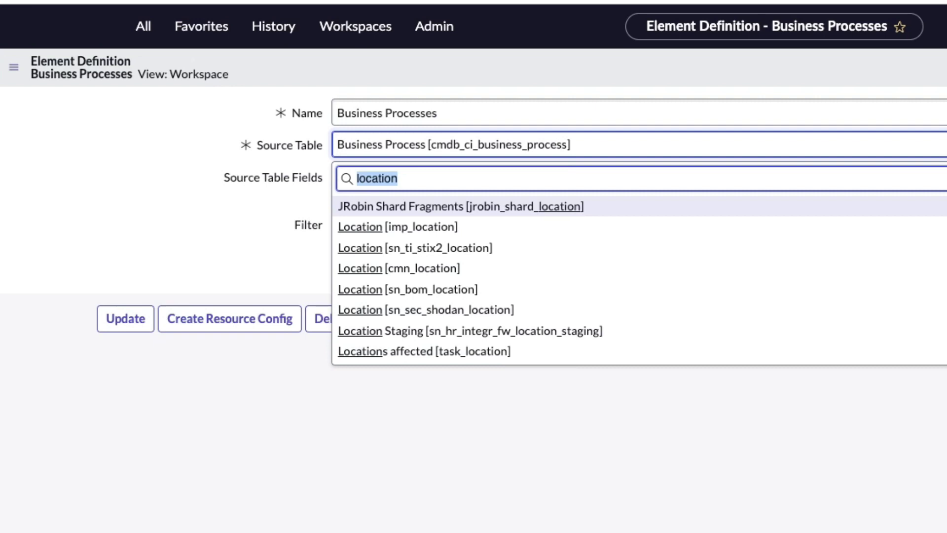
type("server")
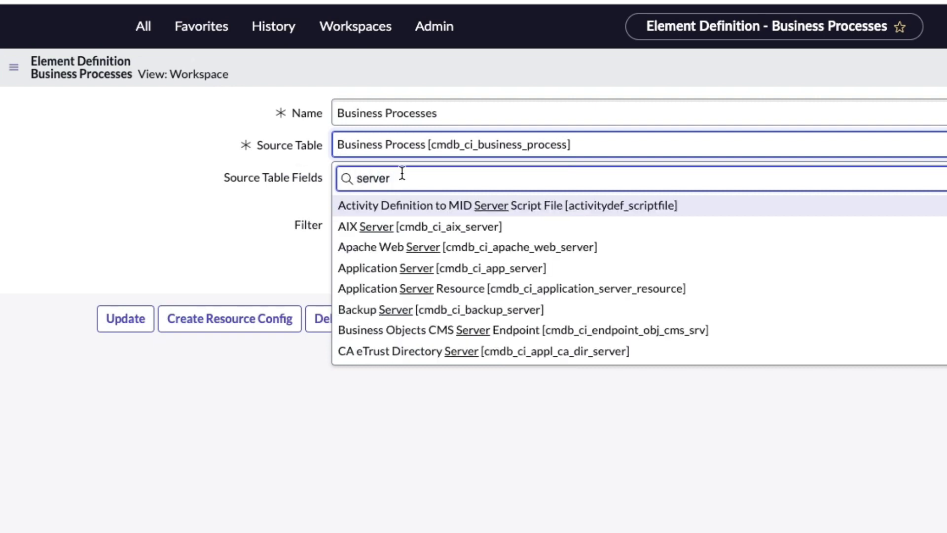
scroll(454, 216, "down", 3)
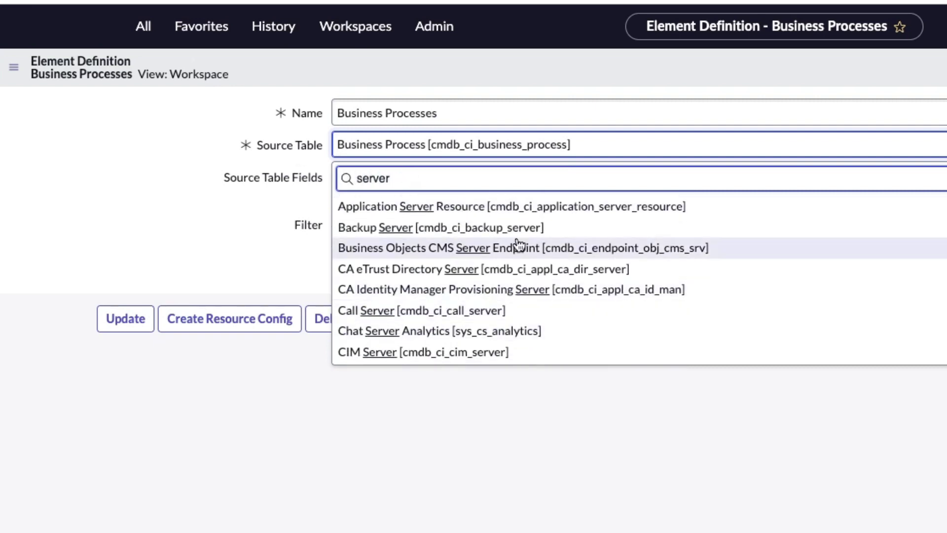
left_click(112, 239)
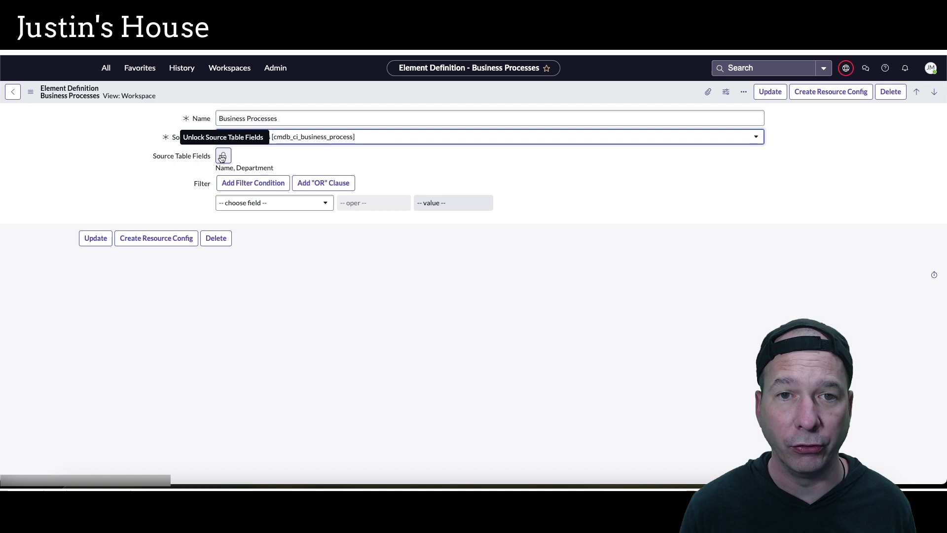
left_click(224, 156)
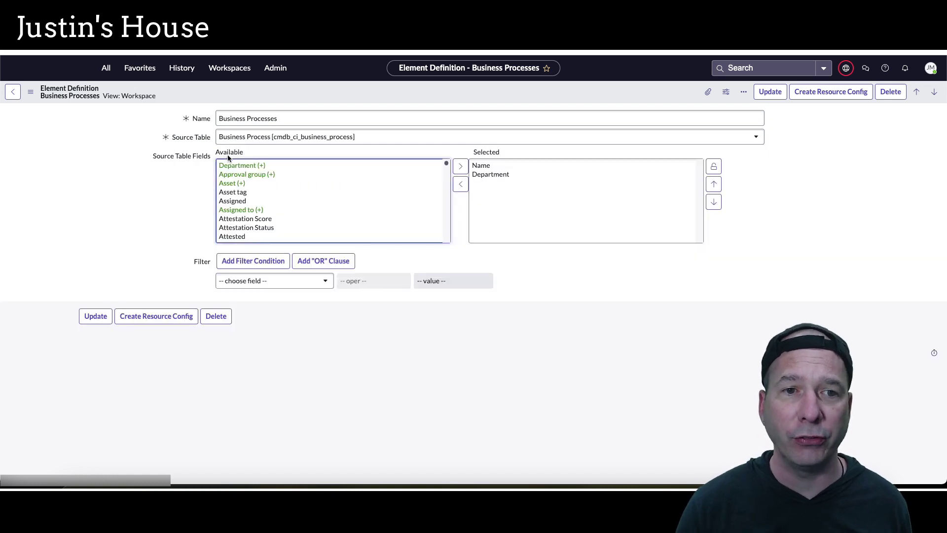
left_click_drag(447, 164, 263, 125)
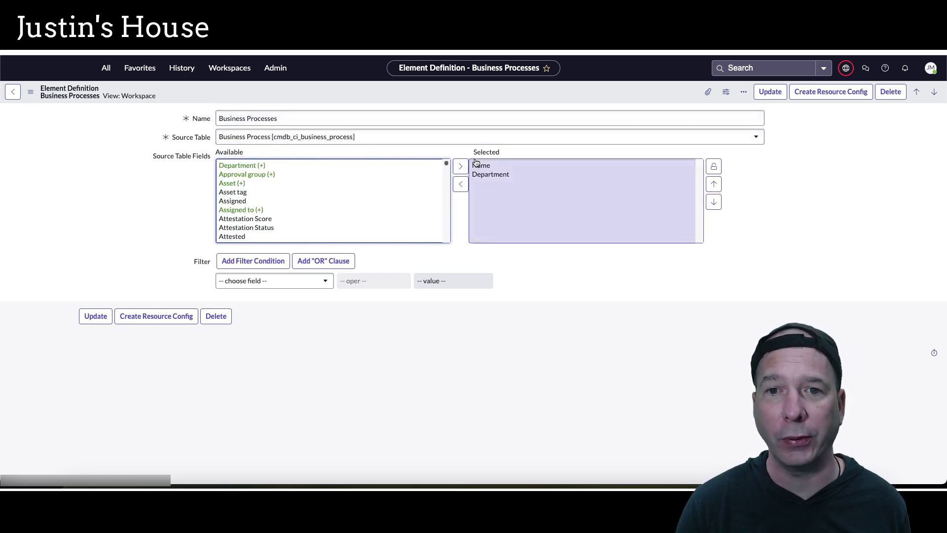
left_click_drag(500, 177, 498, 177)
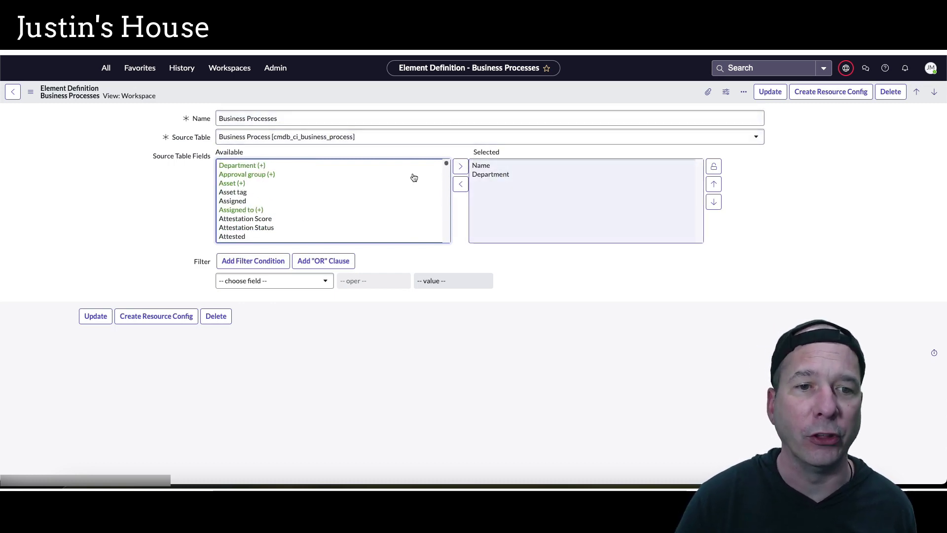
left_click(252, 278)
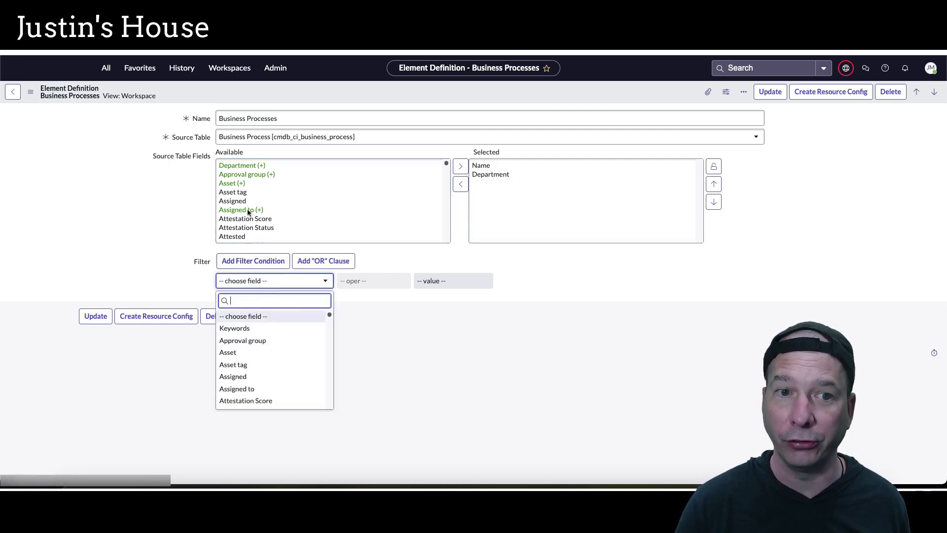
scroll(276, 340, "down", 5)
scroll(268, 345, "up", 4)
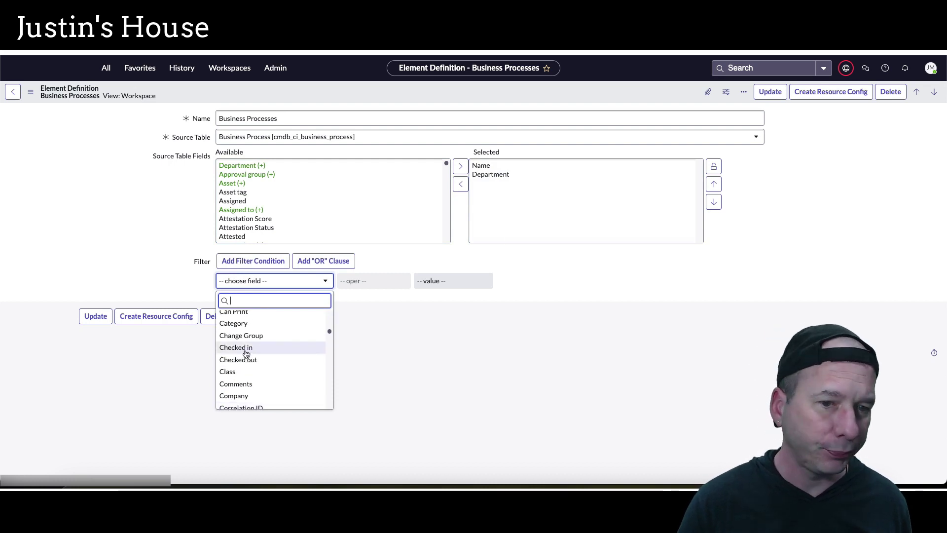
scroll(246, 354, "up", 1)
left_click(246, 347)
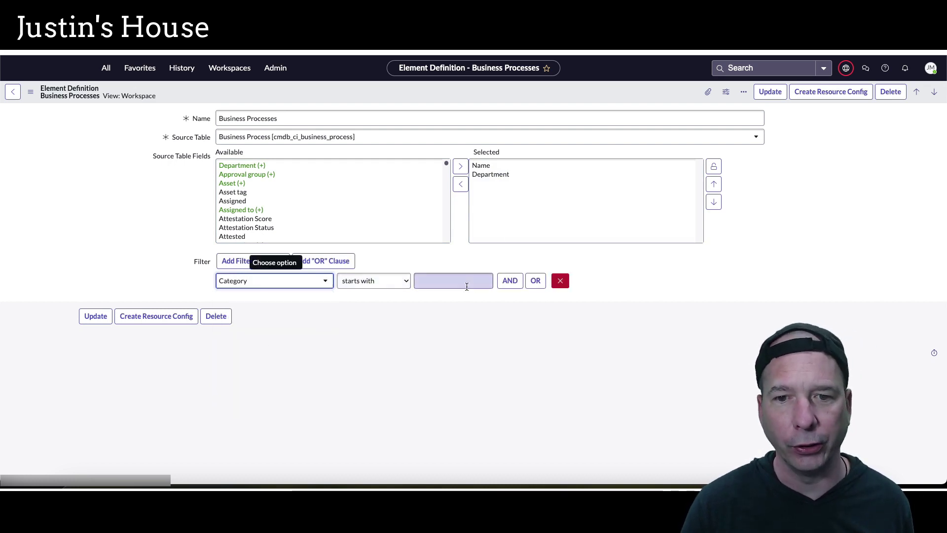
left_click(368, 281)
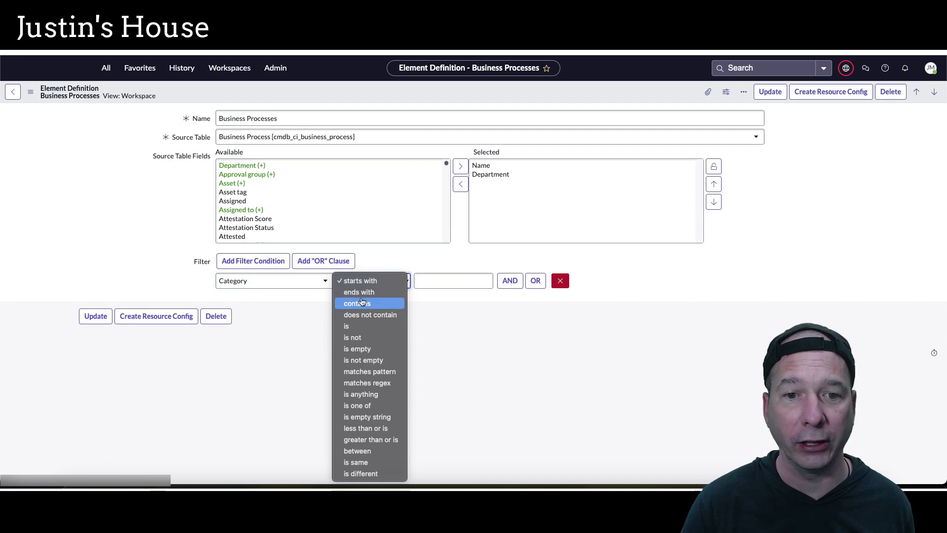
left_click(358, 326)
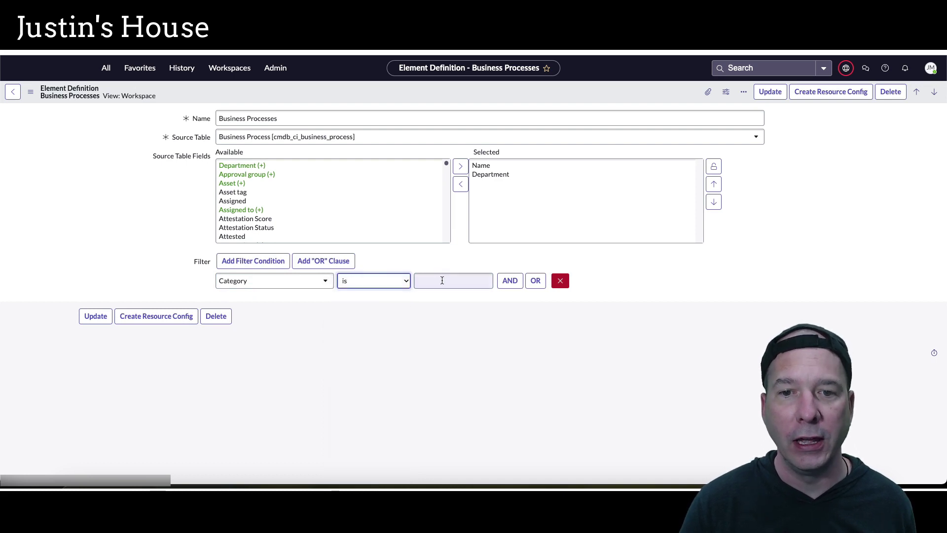
left_click(322, 281)
scroll(256, 327, "down", 3)
scroll(258, 328, "up", 5)
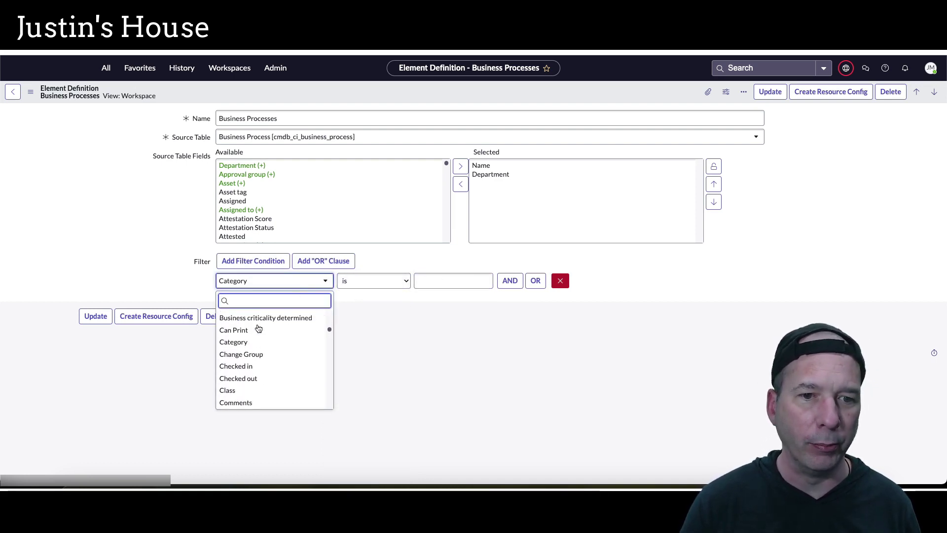
left_click(251, 329)
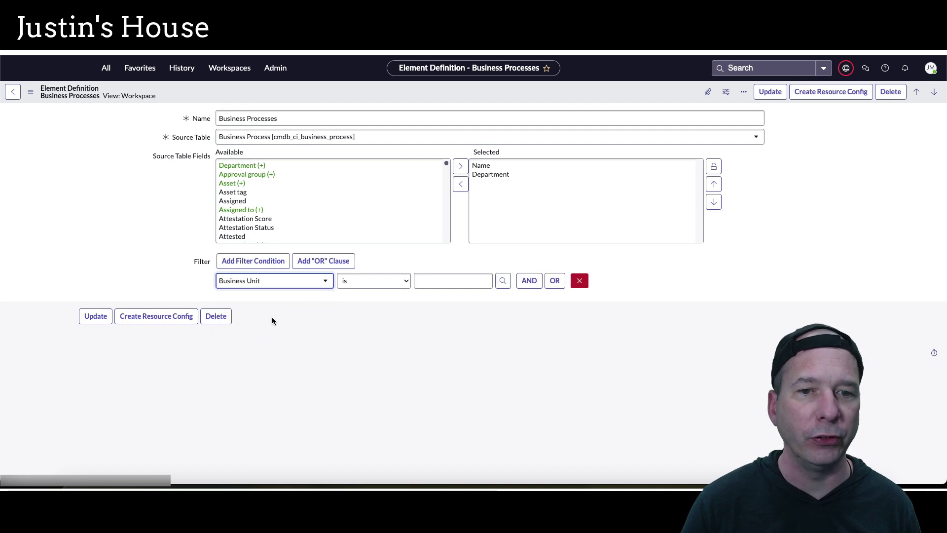
left_click(364, 278)
left_click(355, 282)
left_click(272, 69)
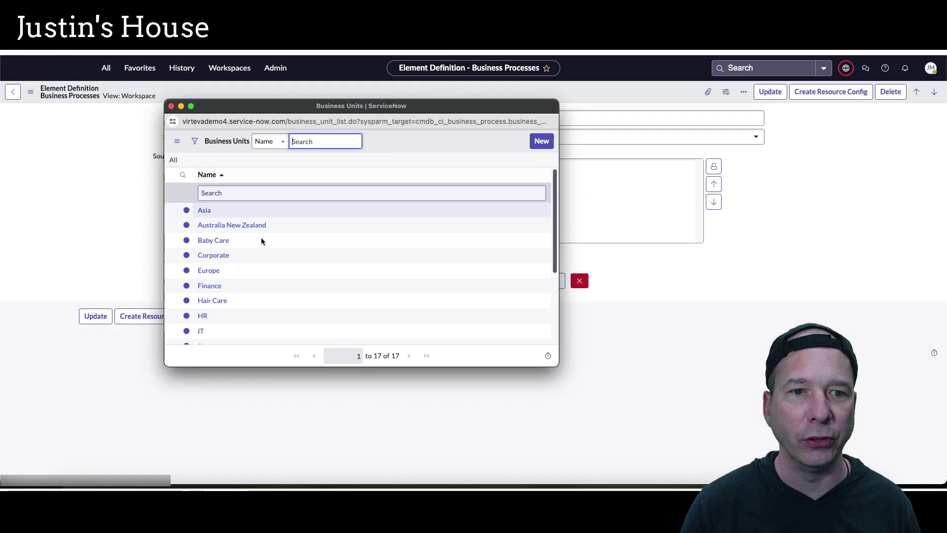
left_click(213, 241)
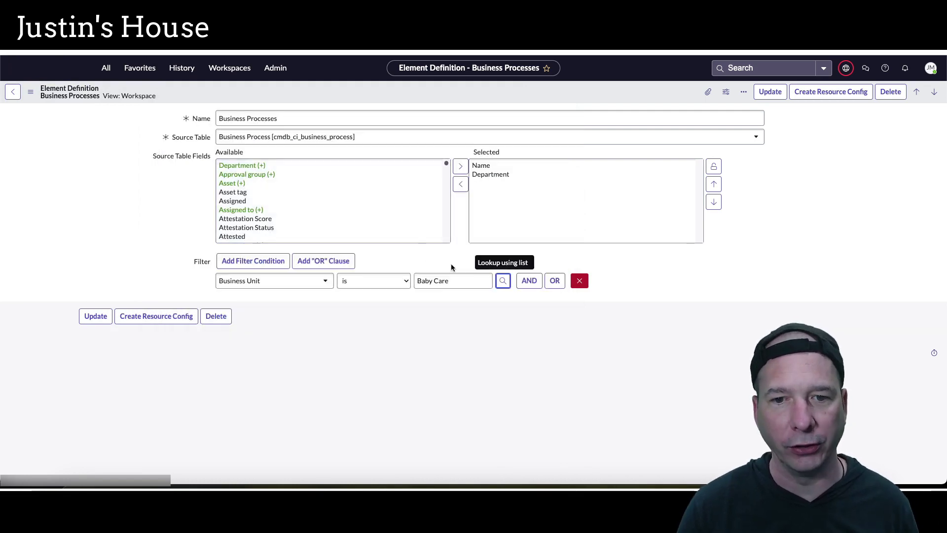
left_click(579, 280)
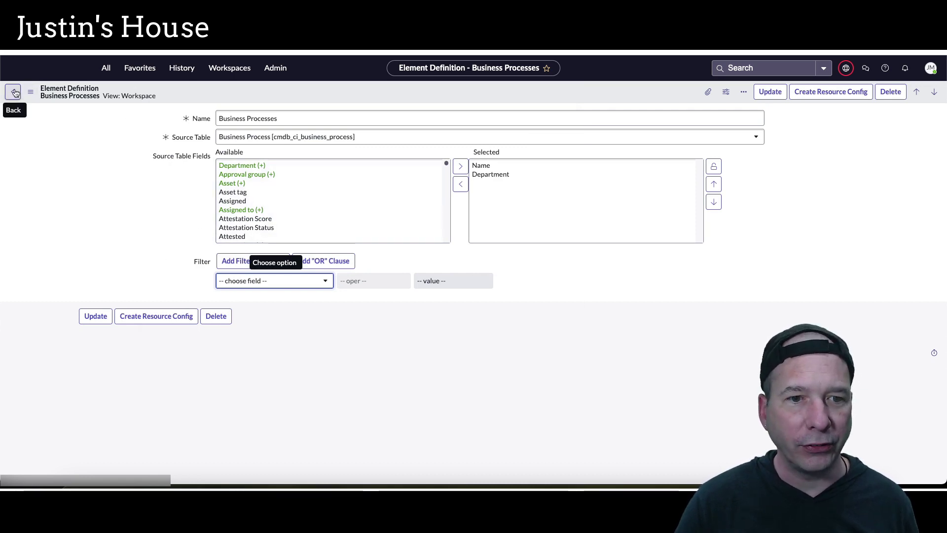
Step: Look at the Business Capability element definition, then return to Business Processes
left_click(15, 92)
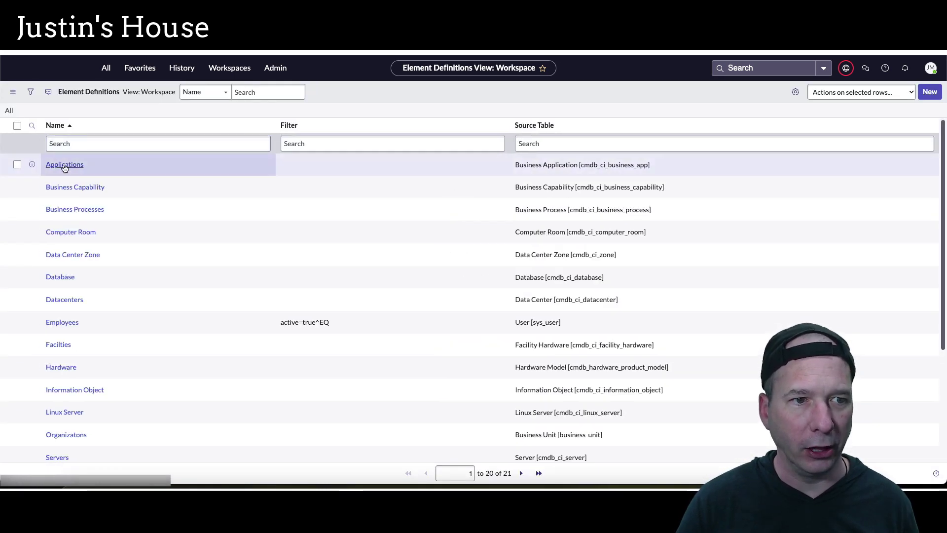
left_click(71, 189)
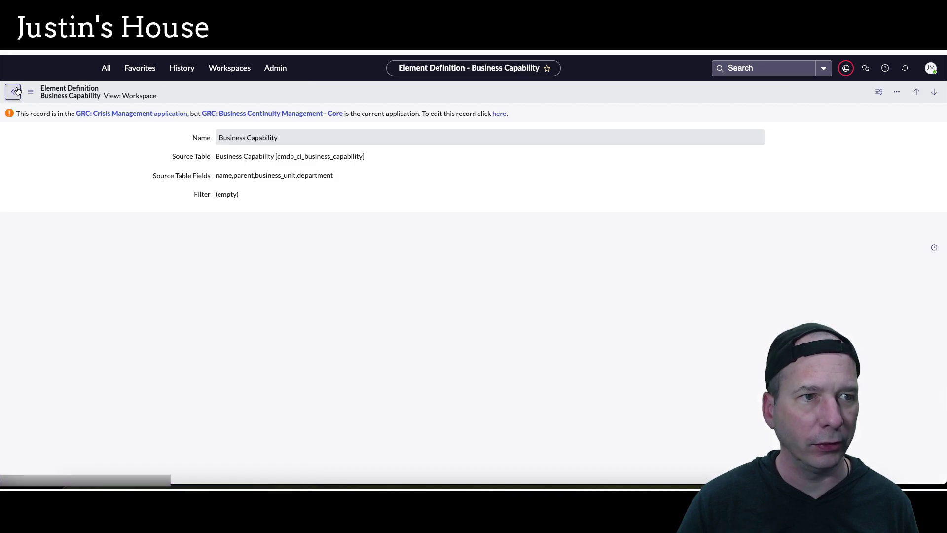
key("alt+Left")
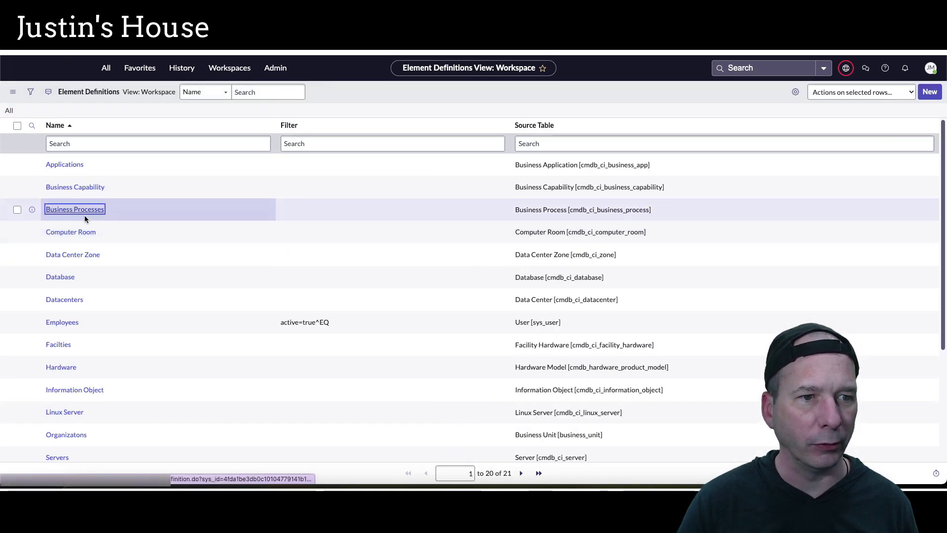
key("Return")
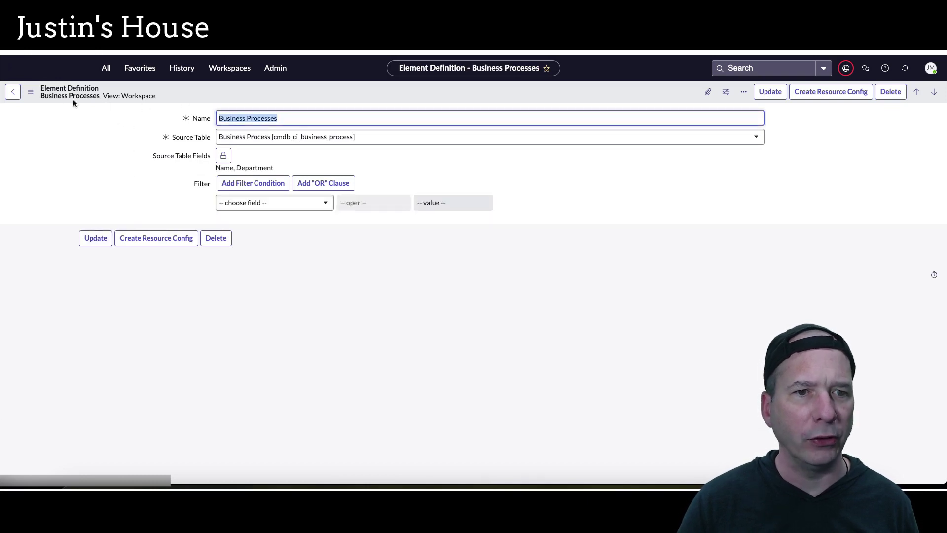
Step: Switch the form to Default view and leave Requires data backup set to No
left_click(30, 92)
mouse_move(78, 175)
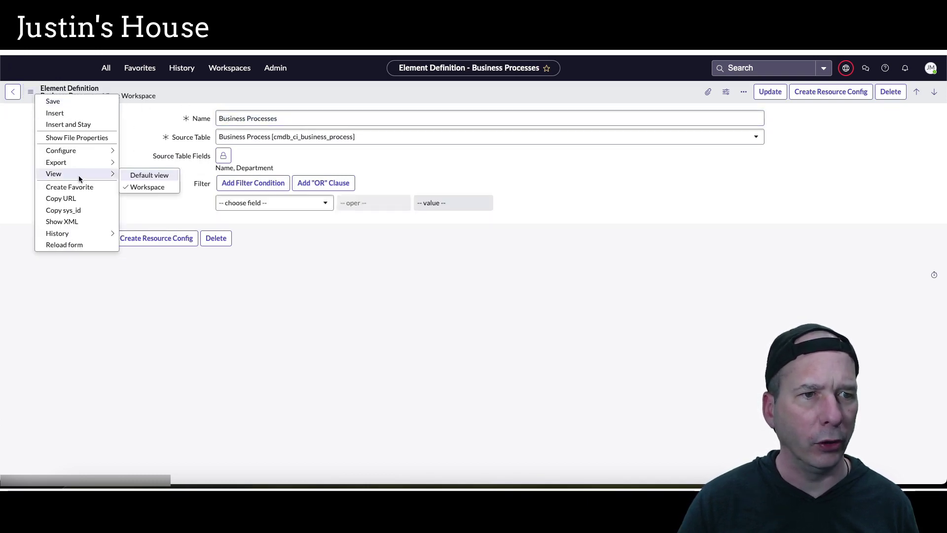
left_click(132, 175)
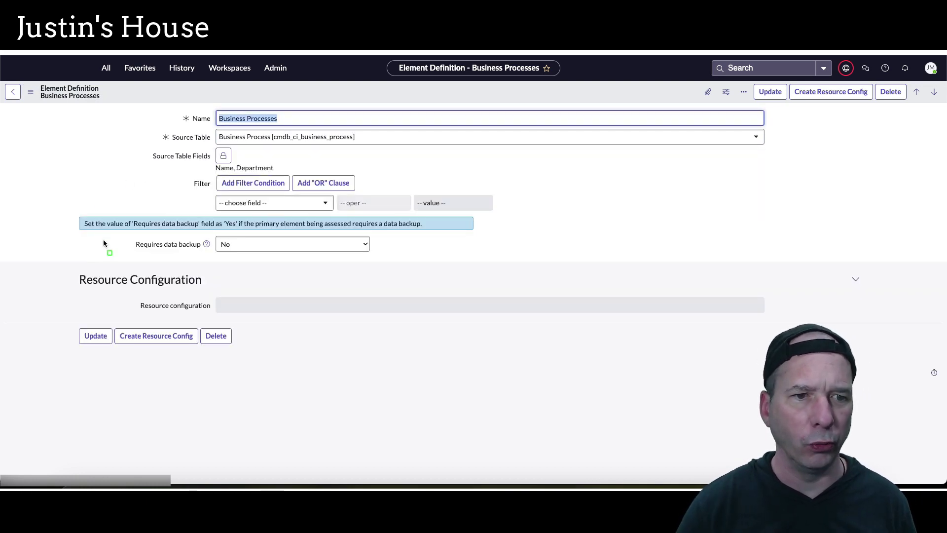
left_click_drag(130, 236, 396, 260)
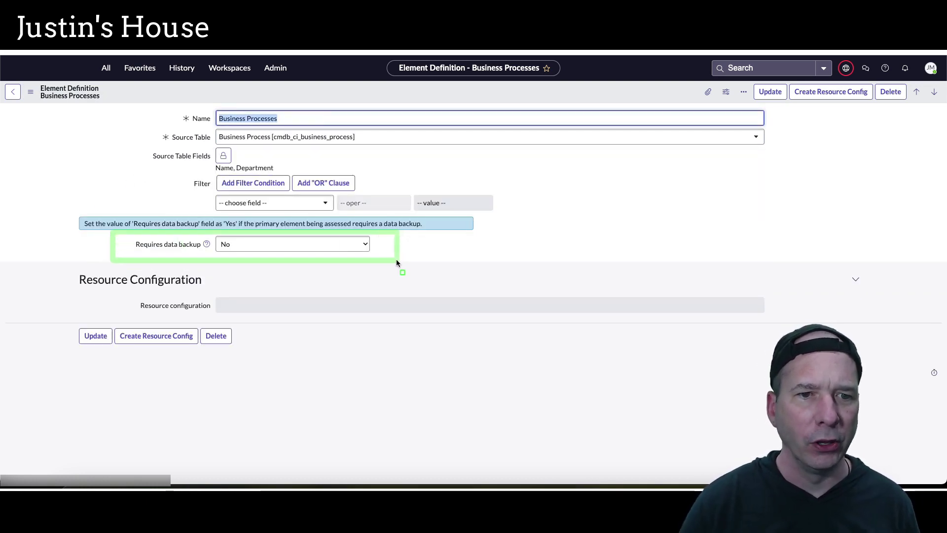
left_click(337, 244)
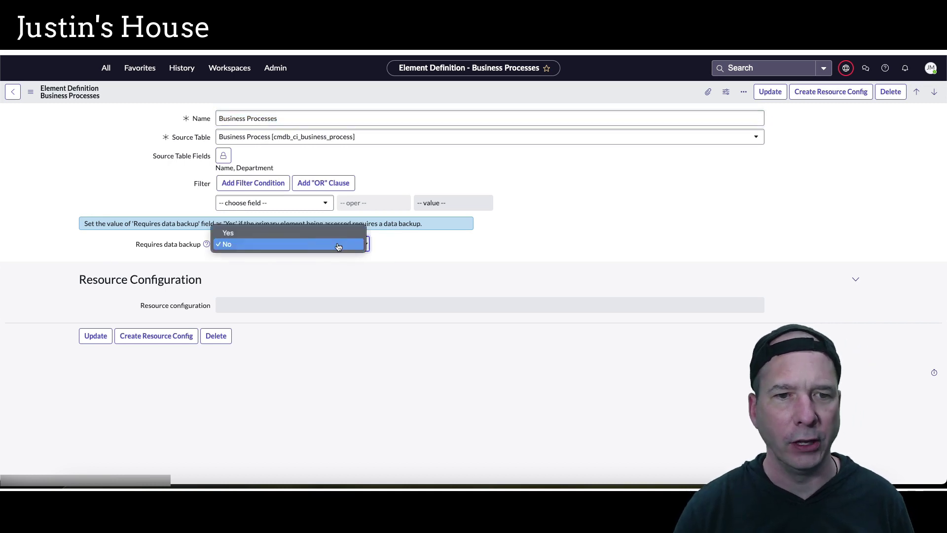
left_click(432, 241)
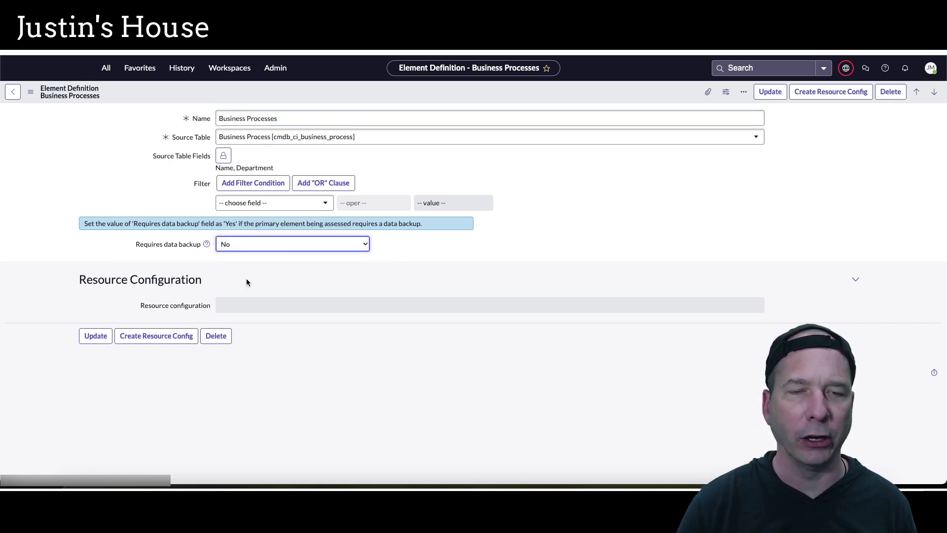
Step: Open BIA for Inbound business payment from the Business Continuity Workspace's business impact analysis overview
left_click(229, 67)
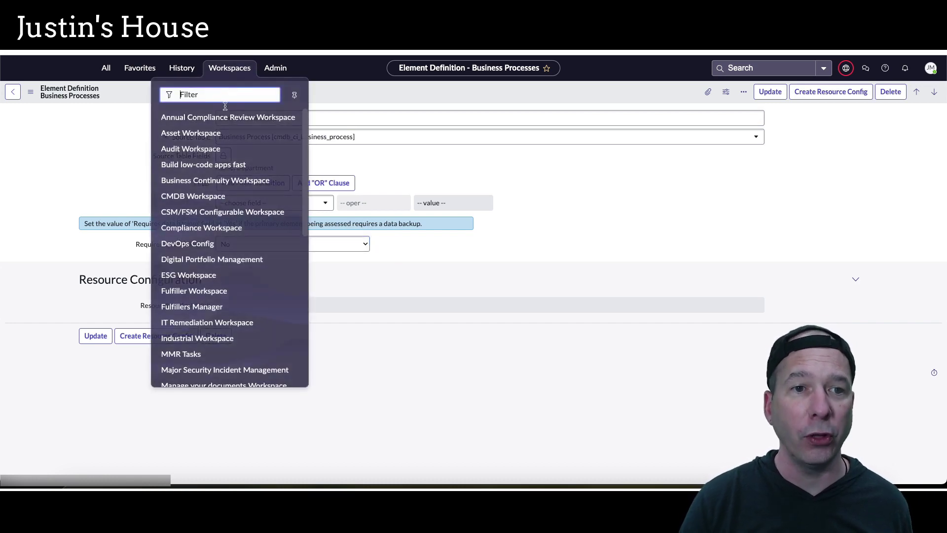
left_click(211, 181)
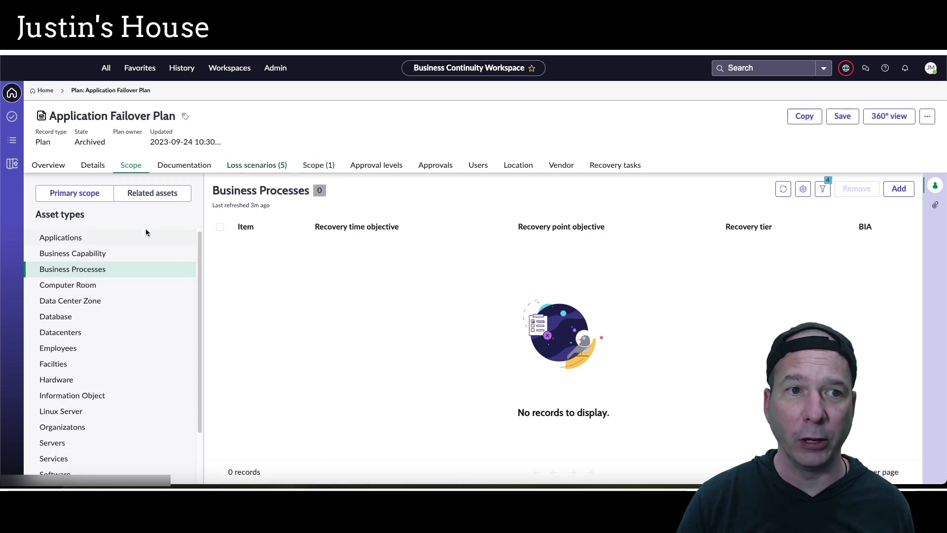
left_click(45, 90)
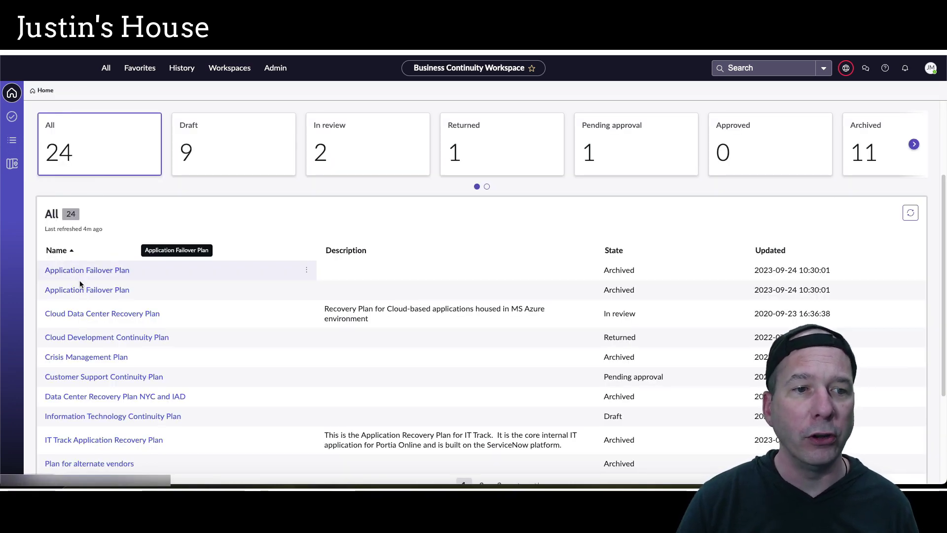
scroll(91, 184, "up", 3)
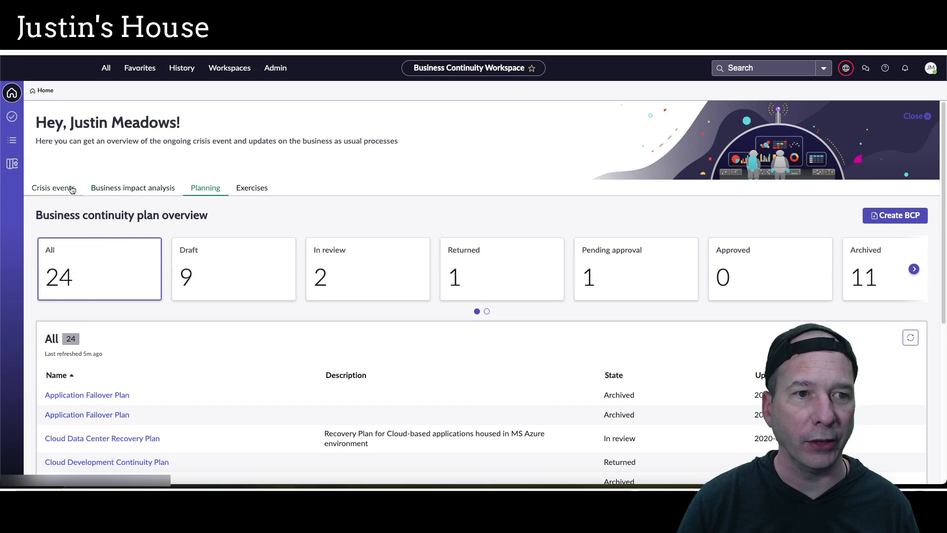
left_click(116, 195)
scroll(101, 212, "down", 4)
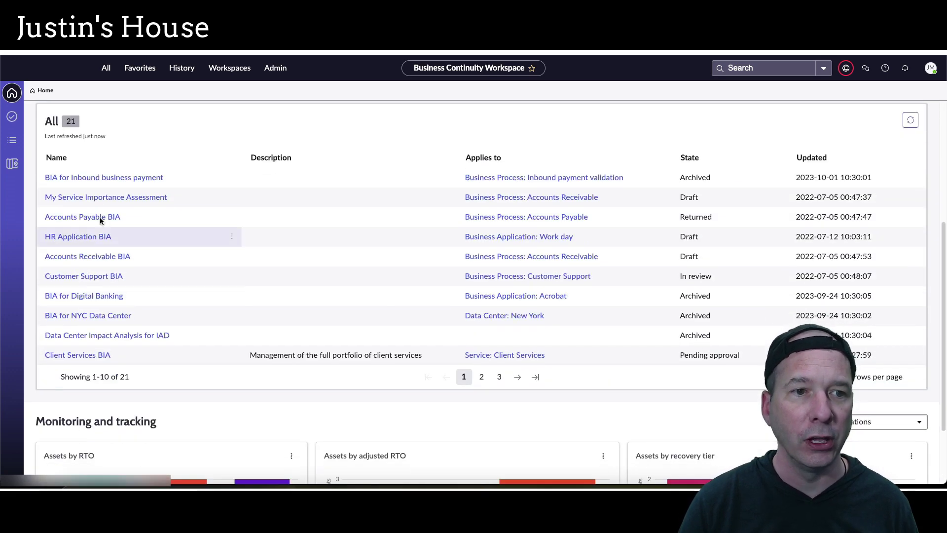
left_click(109, 178)
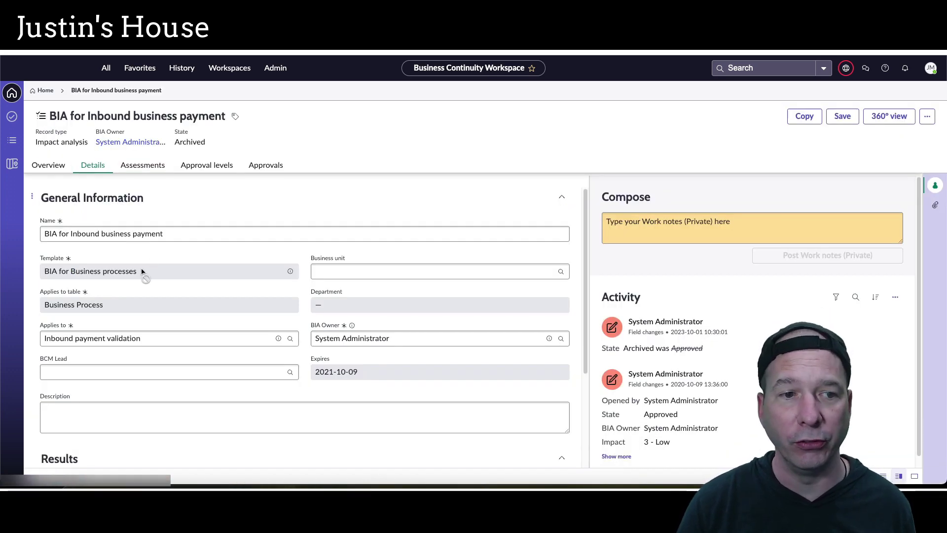